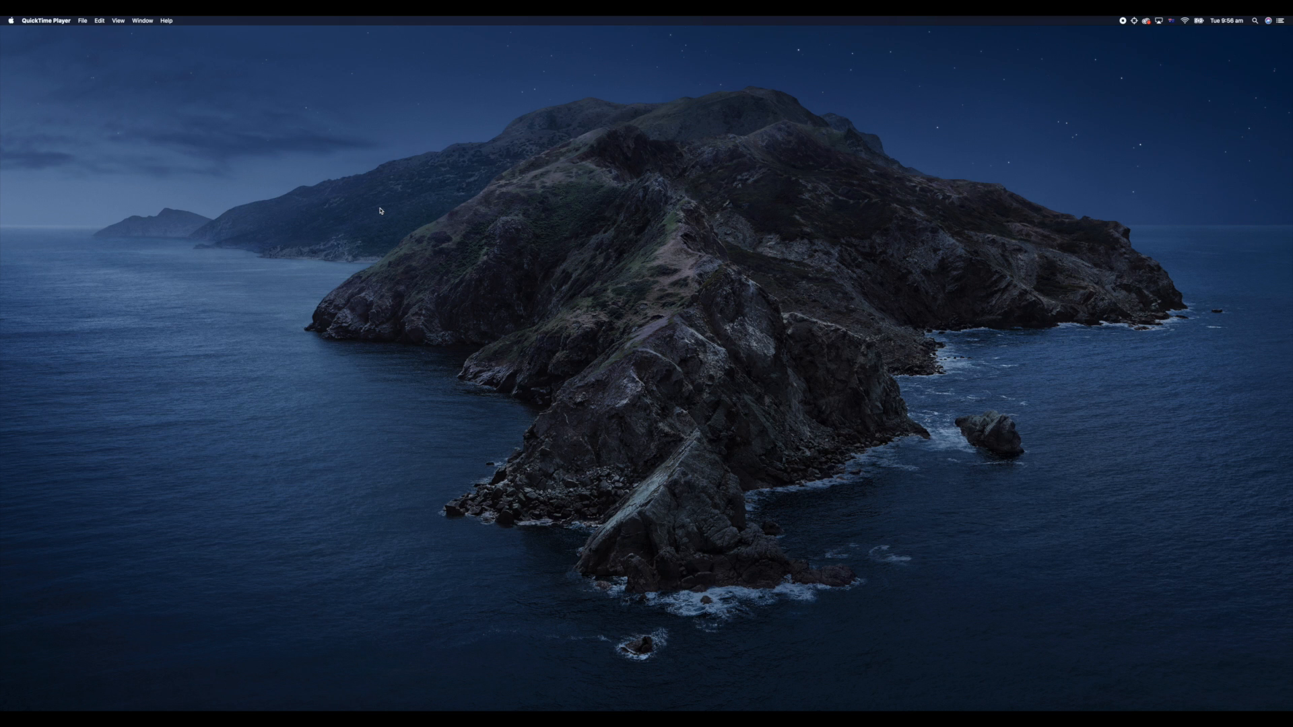
# Step: Capture a screenshot of a rectangular region over the left part of the island on the desktop
pyautogui.press('super+shift+4')
pyautogui.click(361, 134)
pyautogui.moveTo(362, 134); pyautogui.dragTo(618, 368)
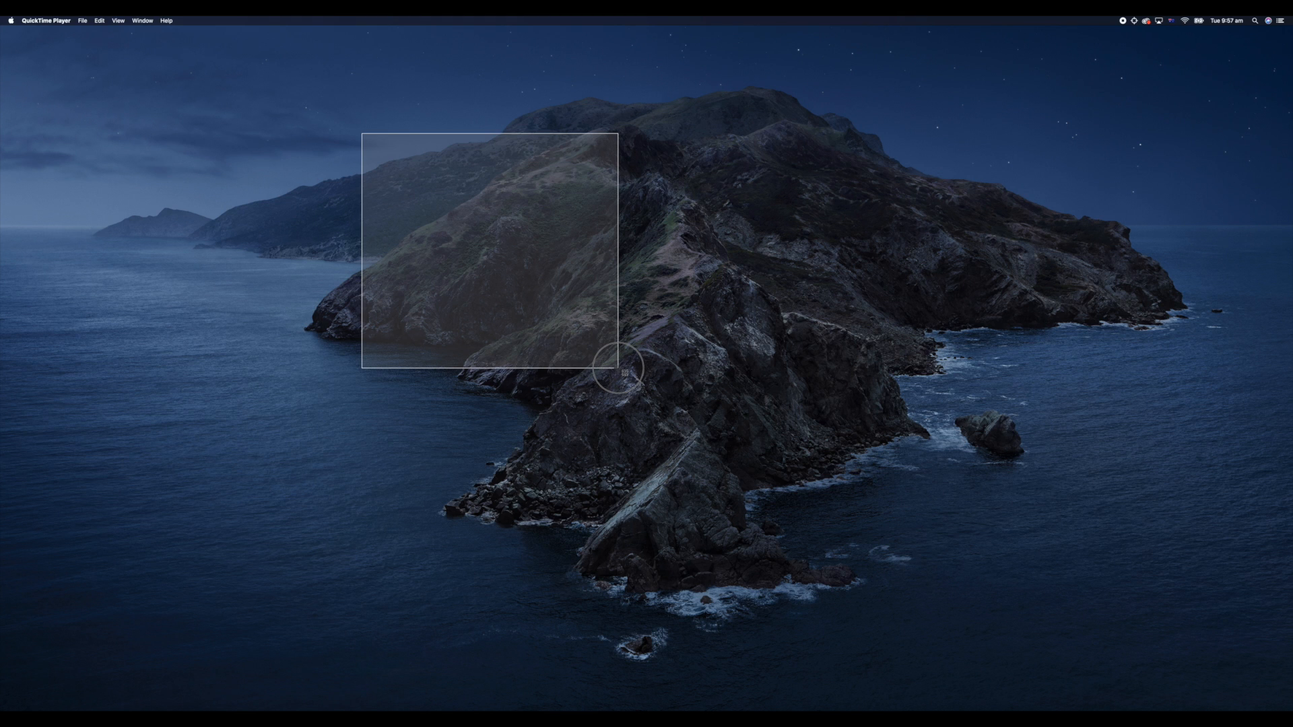
pyautogui.moveTo(618, 368); pyautogui.dragTo(618, 368)
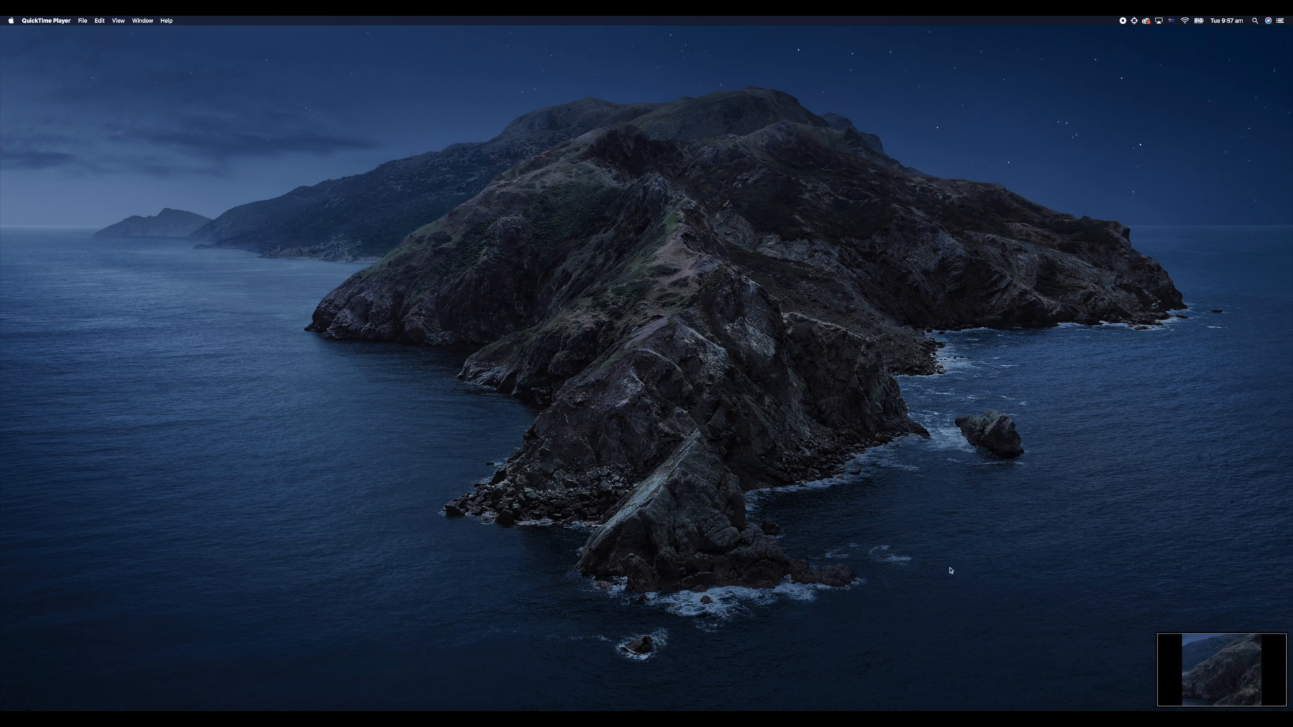
pyautogui.click(899, 575)
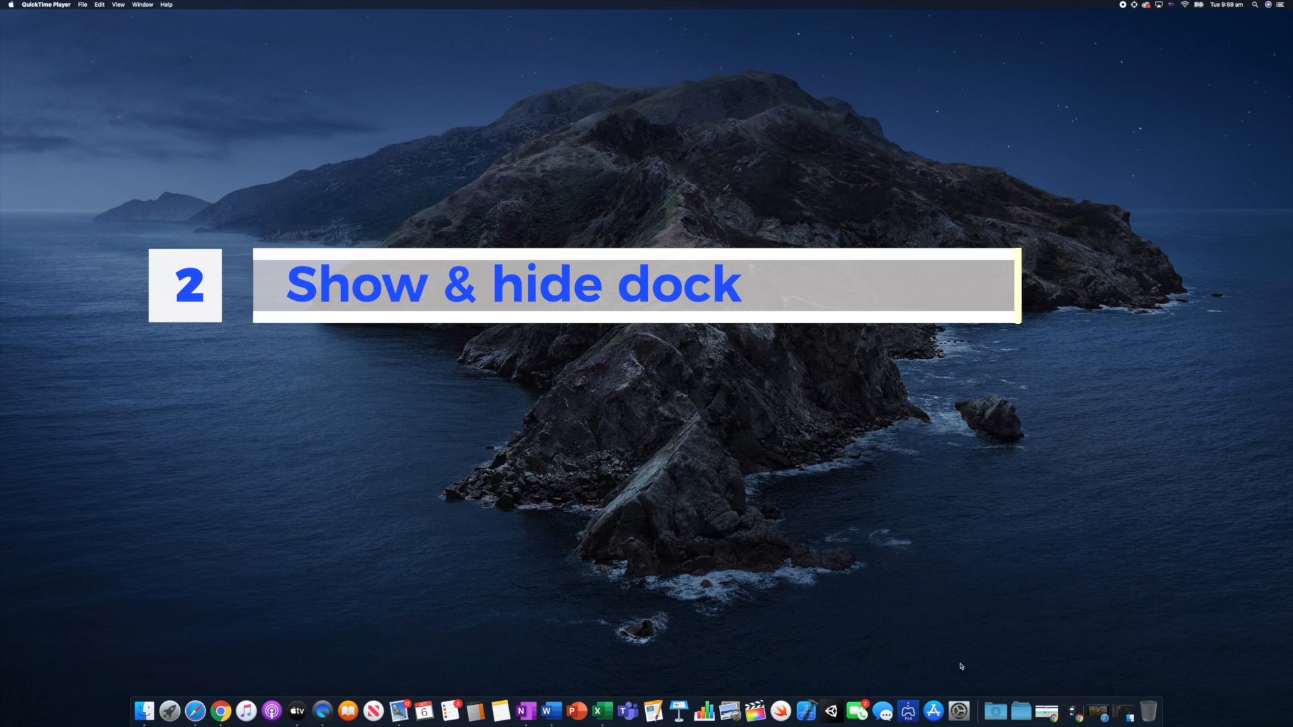
# Step: Turn on automatic hiding and showing of the Dock in System Preferences, close the preferences, and reveal the hidden Dock
pyautogui.click(959, 711)
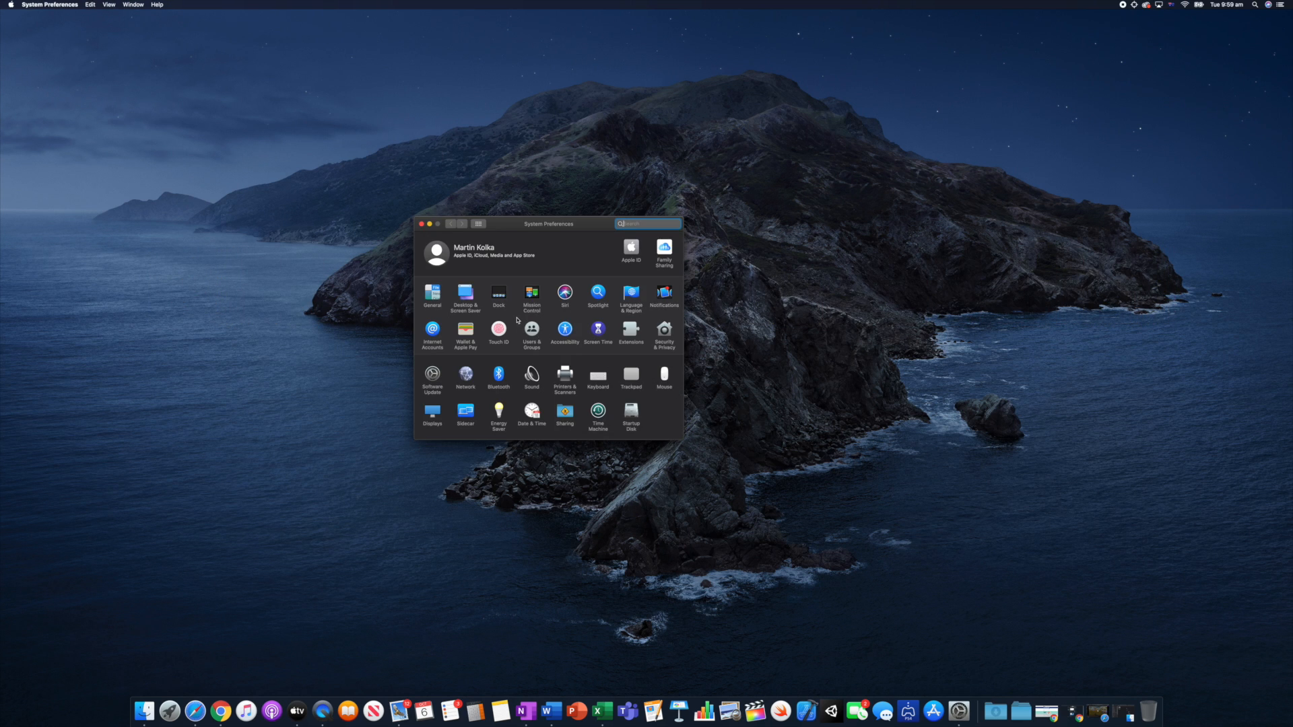
pyautogui.click(499, 293)
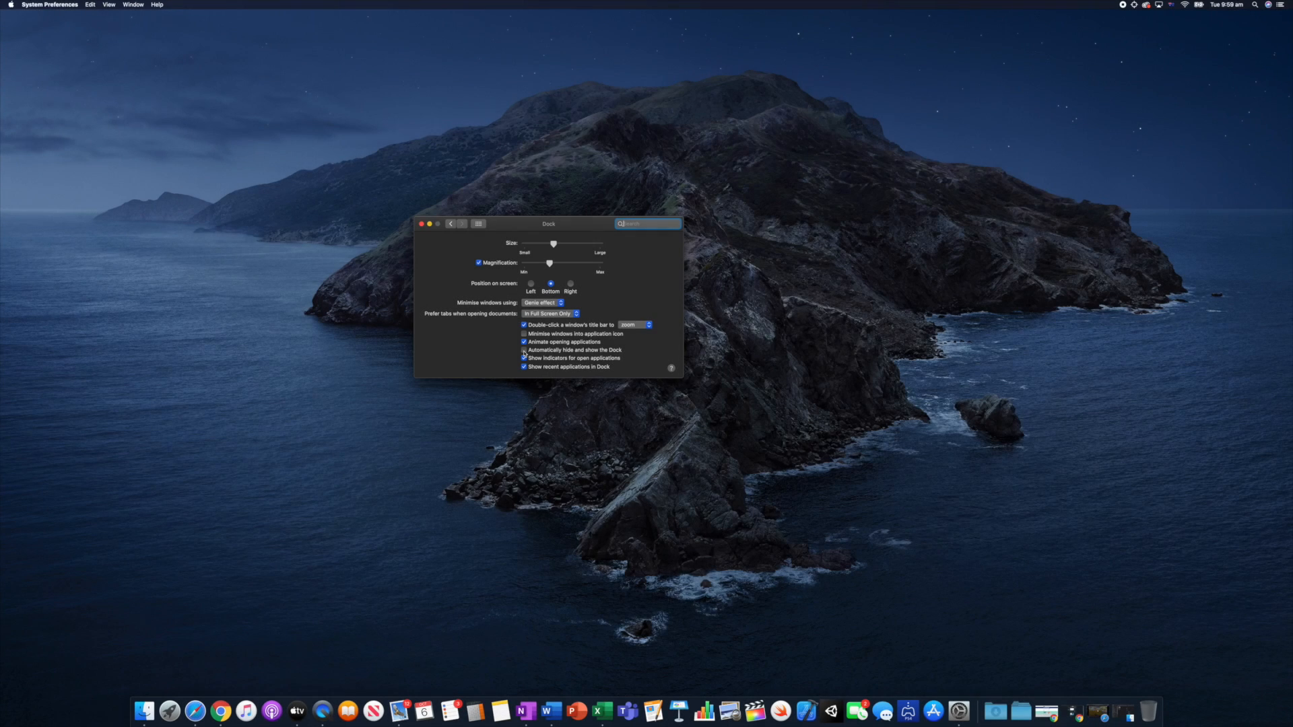
pyautogui.click(524, 350)
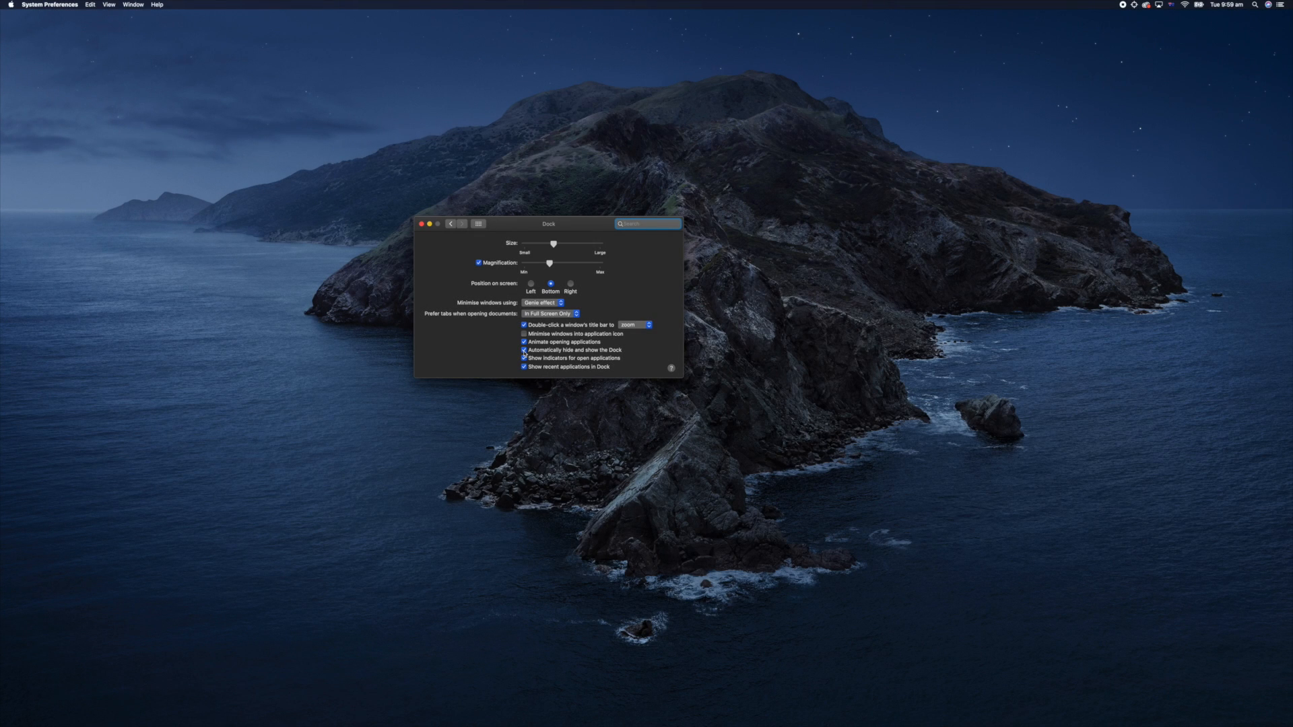
pyautogui.click(524, 351)
pyautogui.click(524, 351)
pyautogui.click(422, 225)
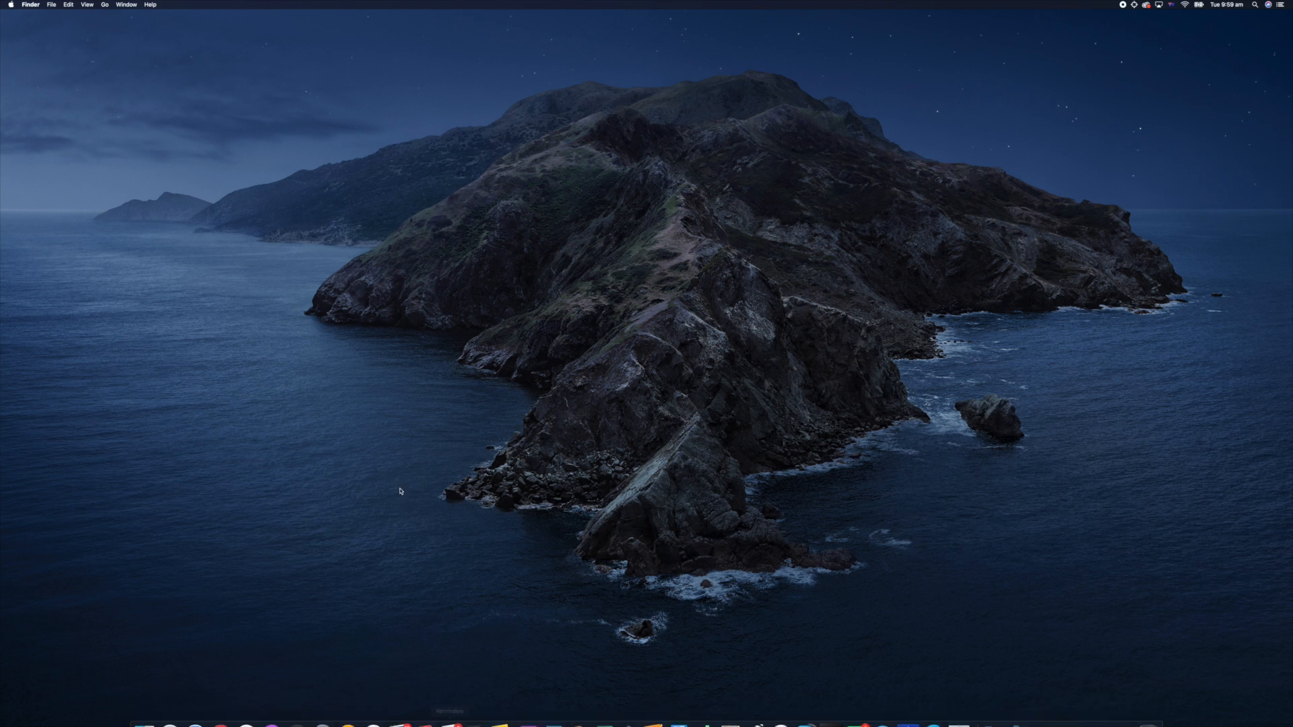
pyautogui.moveTo(378, 724)
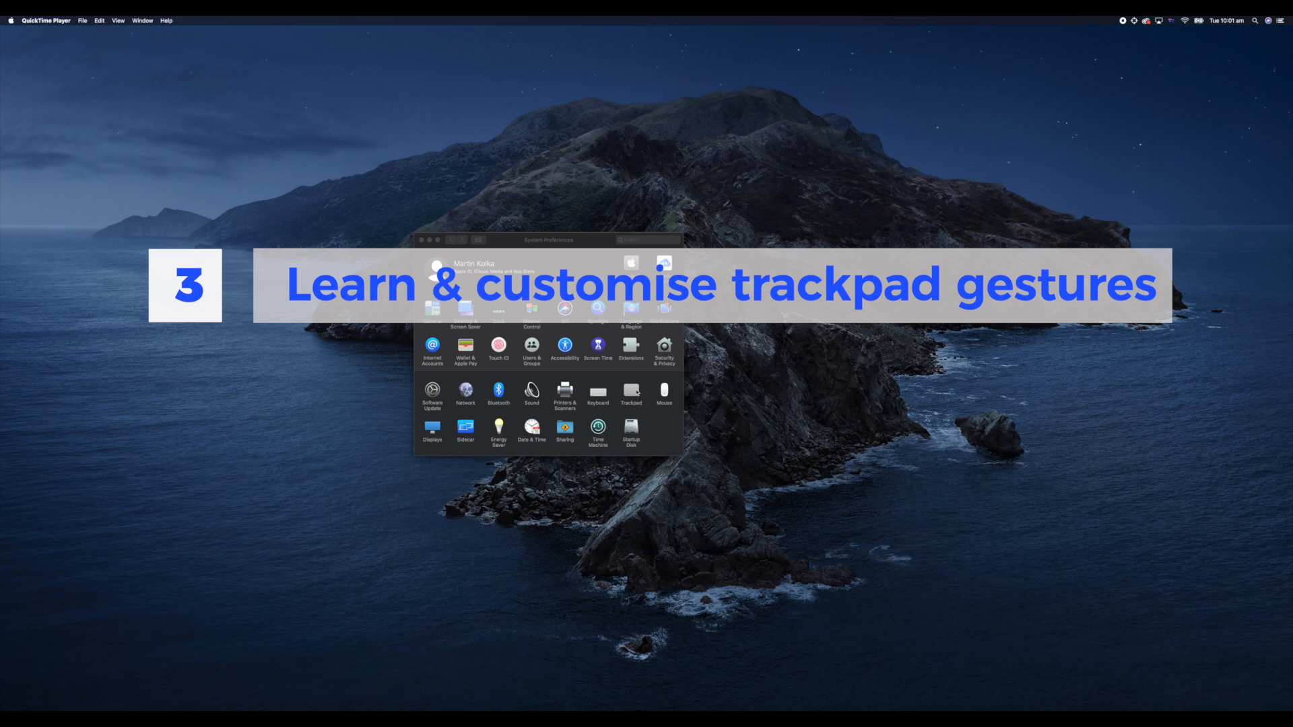
# Step: Open the Trackpad preferences and examine the Point & Click gestures, including the gesture choices for Look up & data detectors
pyautogui.click(636, 393)
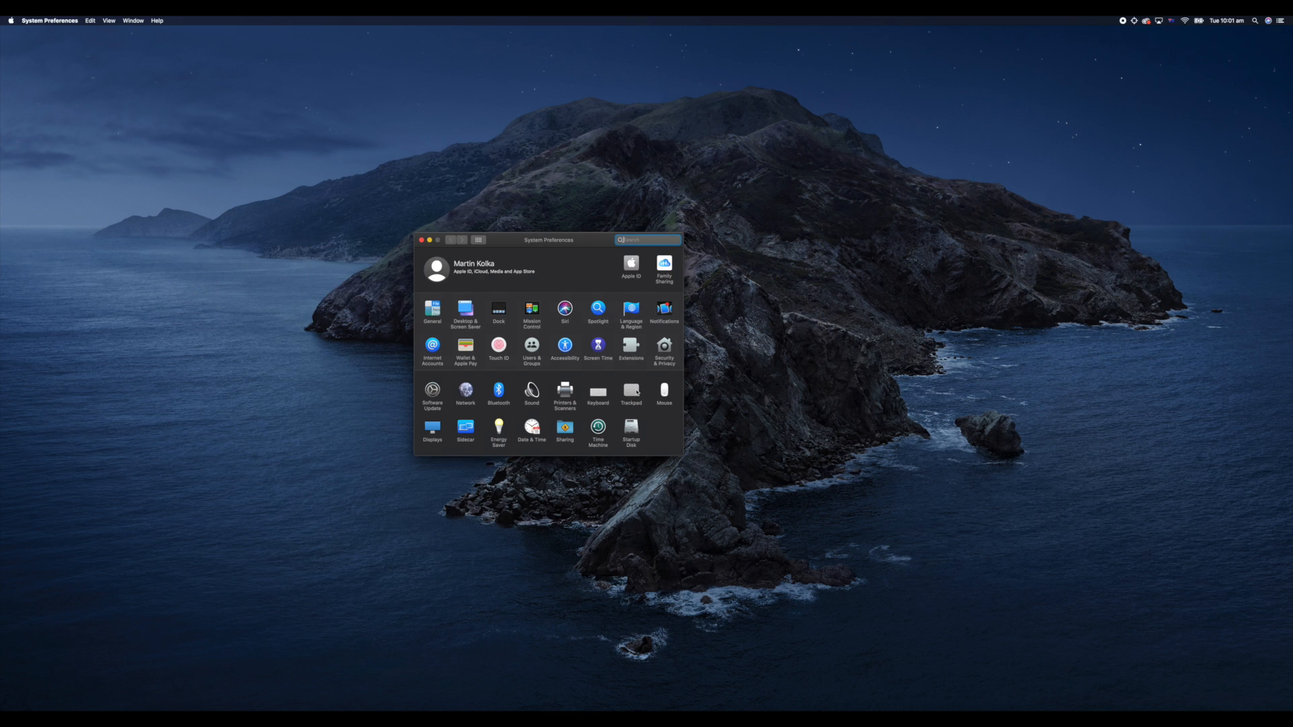
pyautogui.click(630, 392)
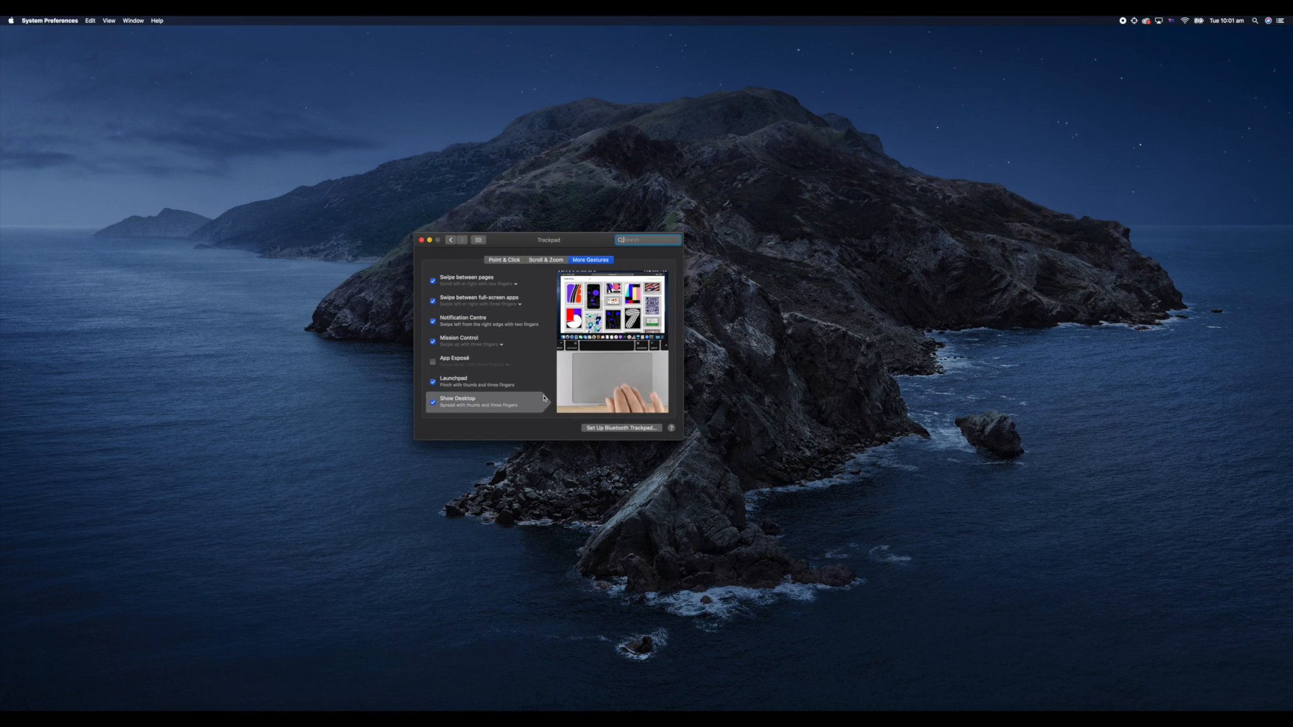
pyautogui.click(511, 262)
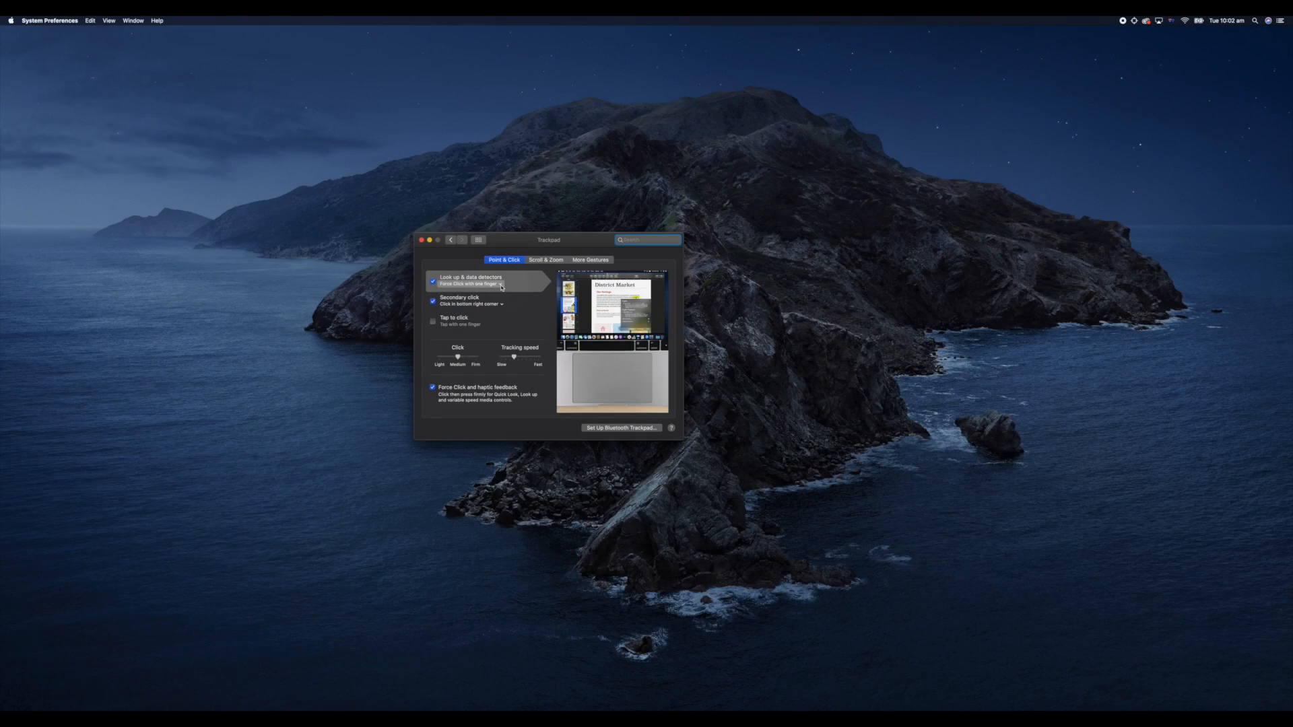
pyautogui.click(500, 285)
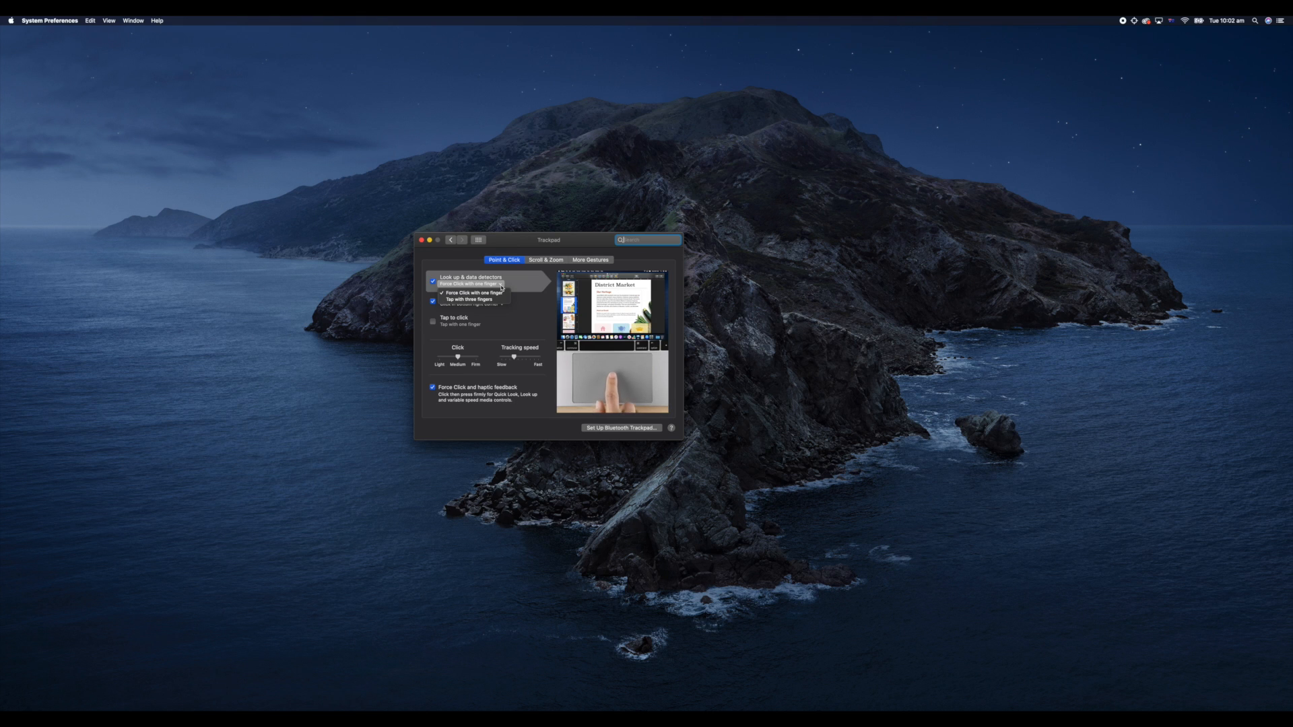
pyautogui.click(501, 289)
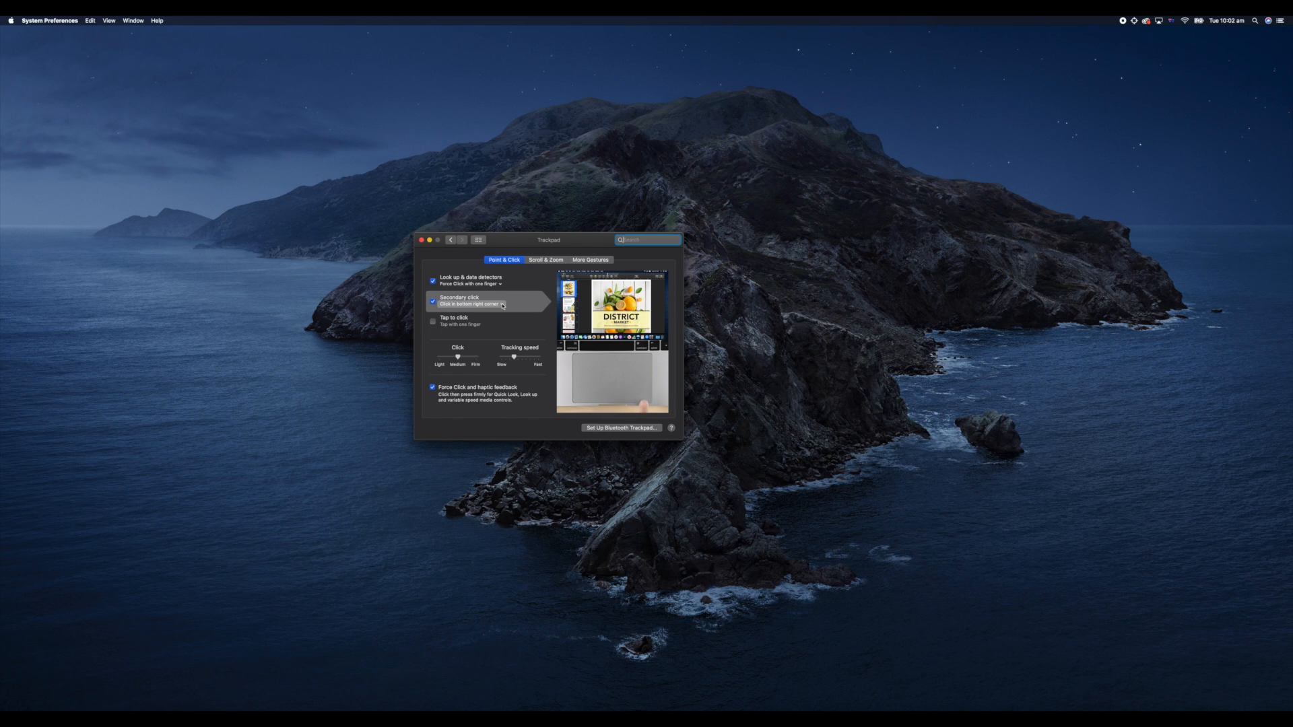
# Step: Review the Scroll & Zoom trackpad gestures, previewing Zoom in or out and Smart zoom
pyautogui.click(544, 262)
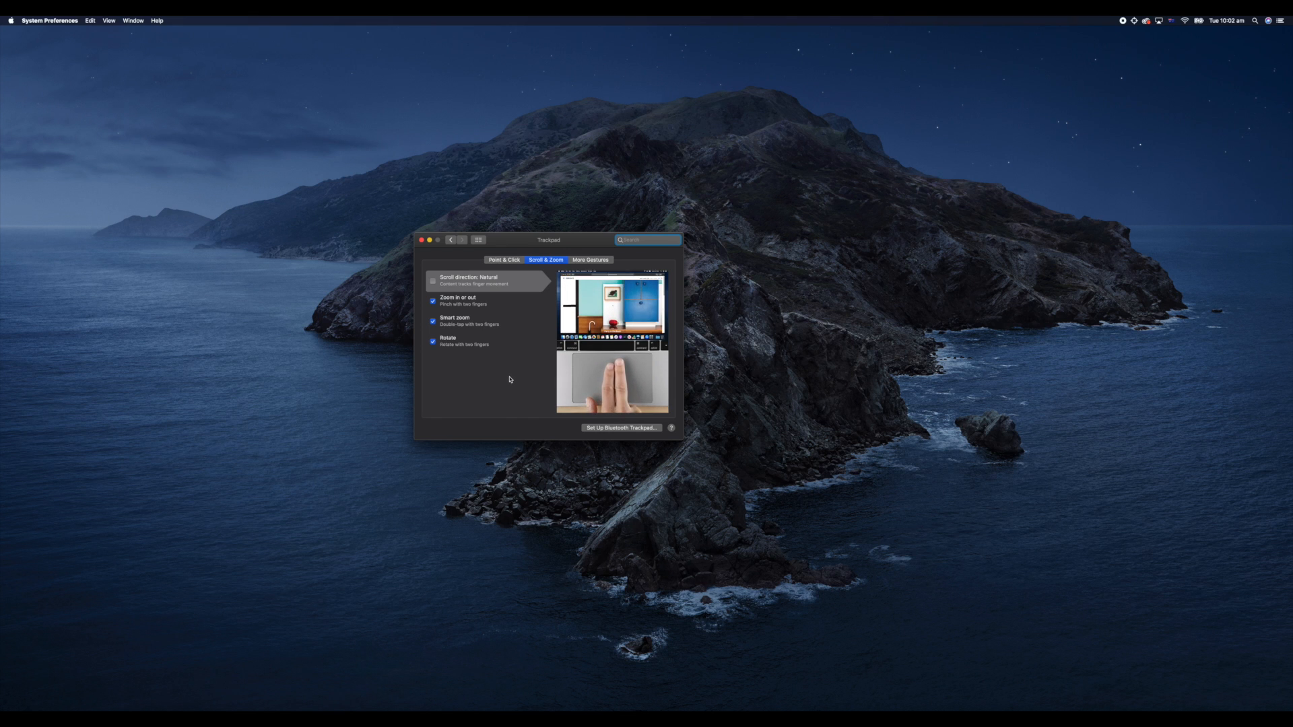
pyautogui.moveTo(498, 304)
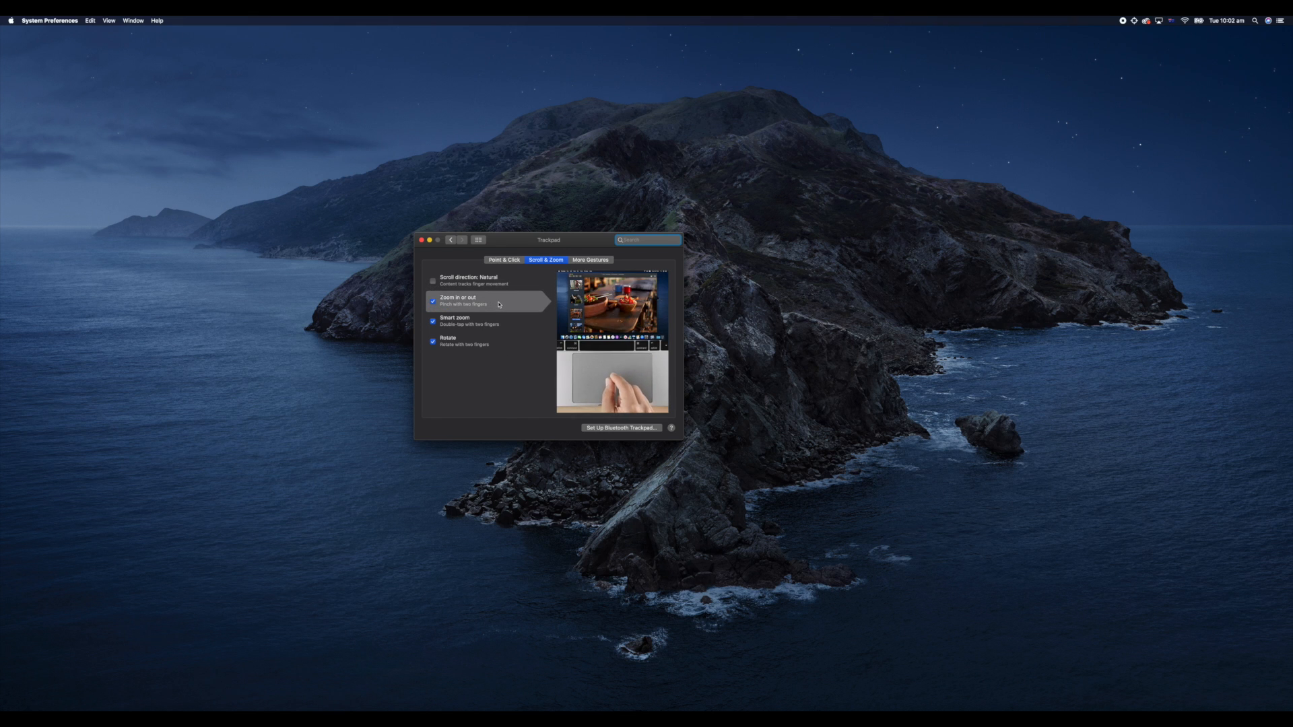
pyautogui.moveTo(517, 326)
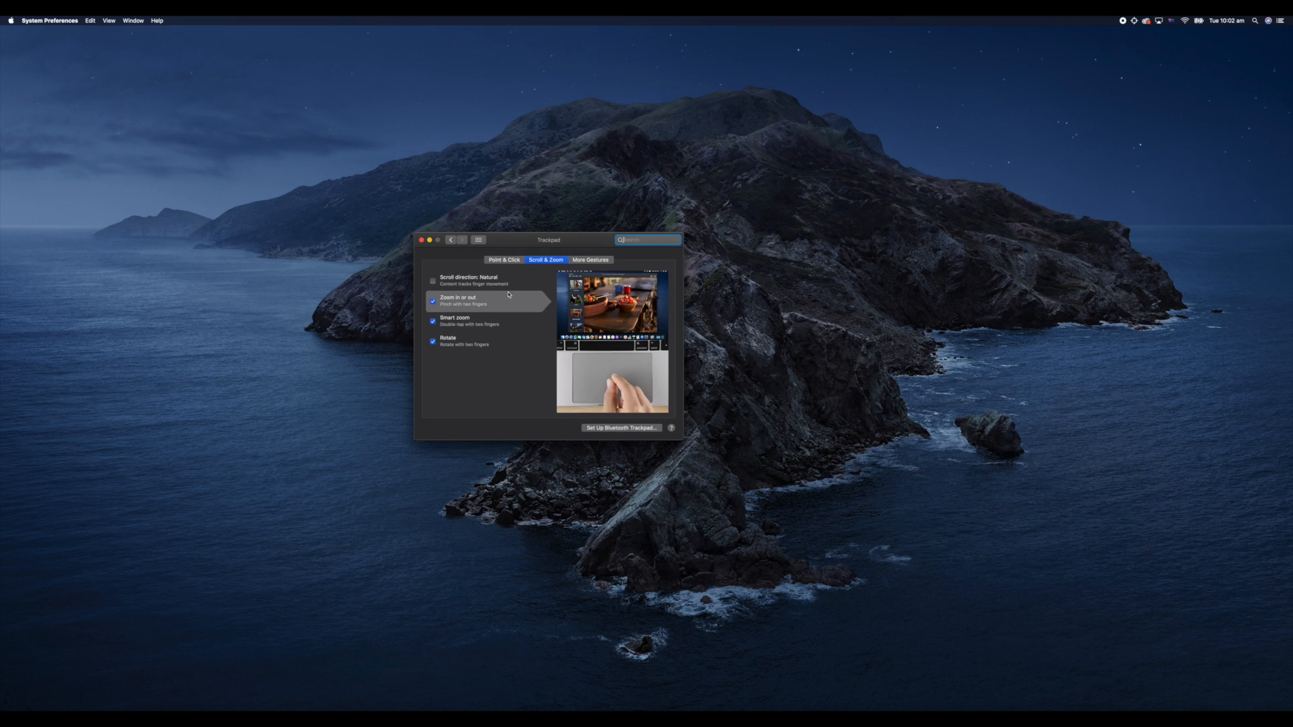
# Step: Review the More Gestures trackpad settings and examine the finger options for Swipe between pages
pyautogui.click(589, 259)
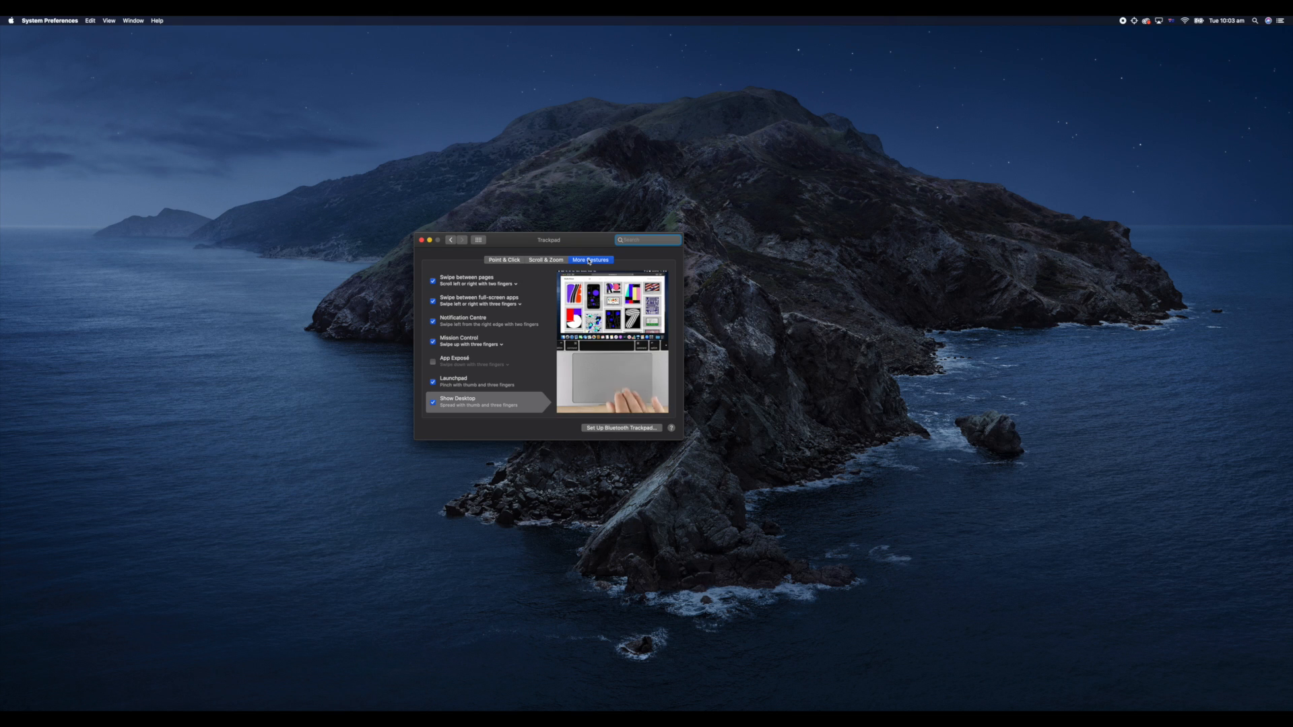
pyautogui.click(517, 285)
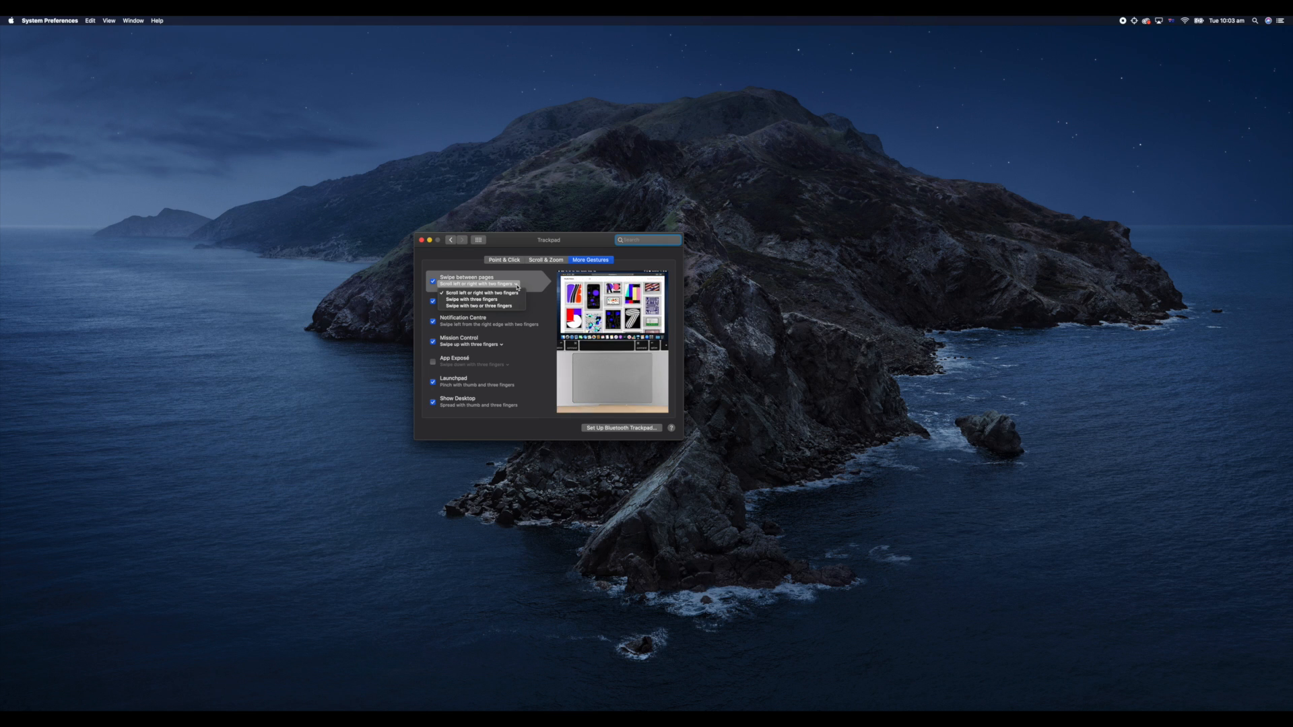
pyautogui.click(516, 286)
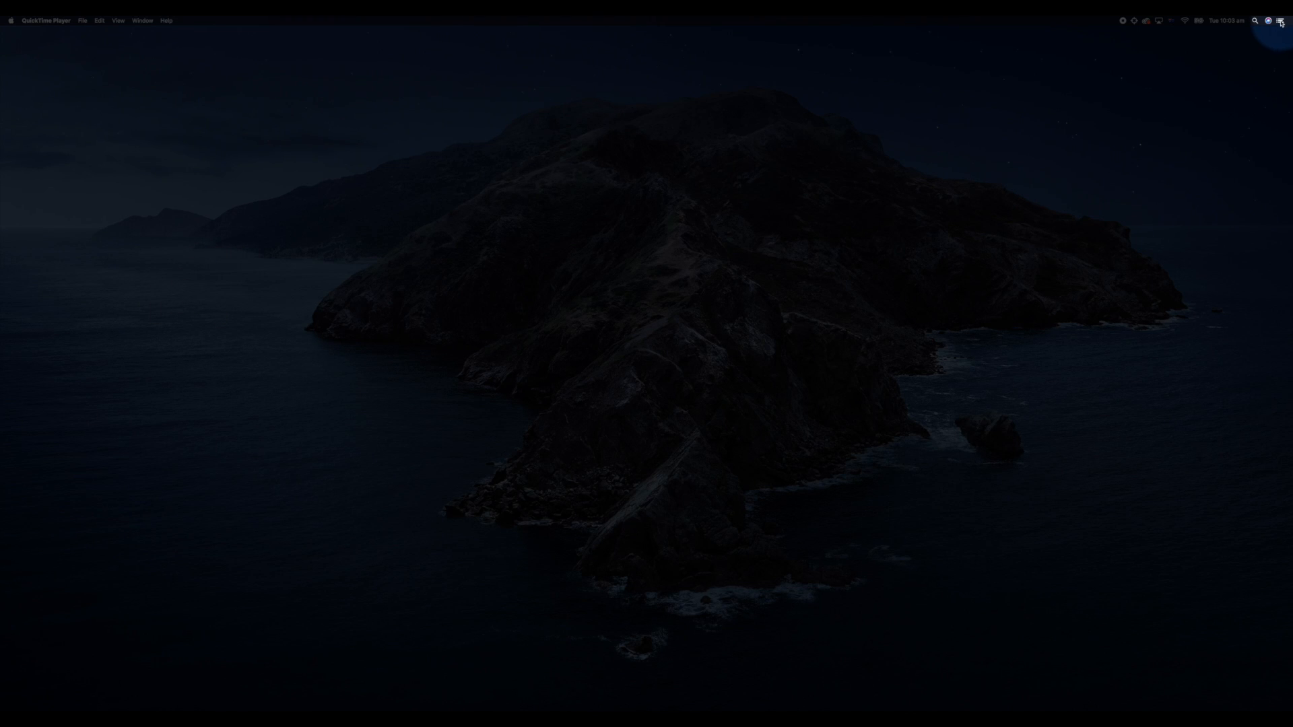
# Step: Open the Notifications preferences from Notification Centre, move the window aside, and review the Do Not Disturb options
pyautogui.click(1281, 21)
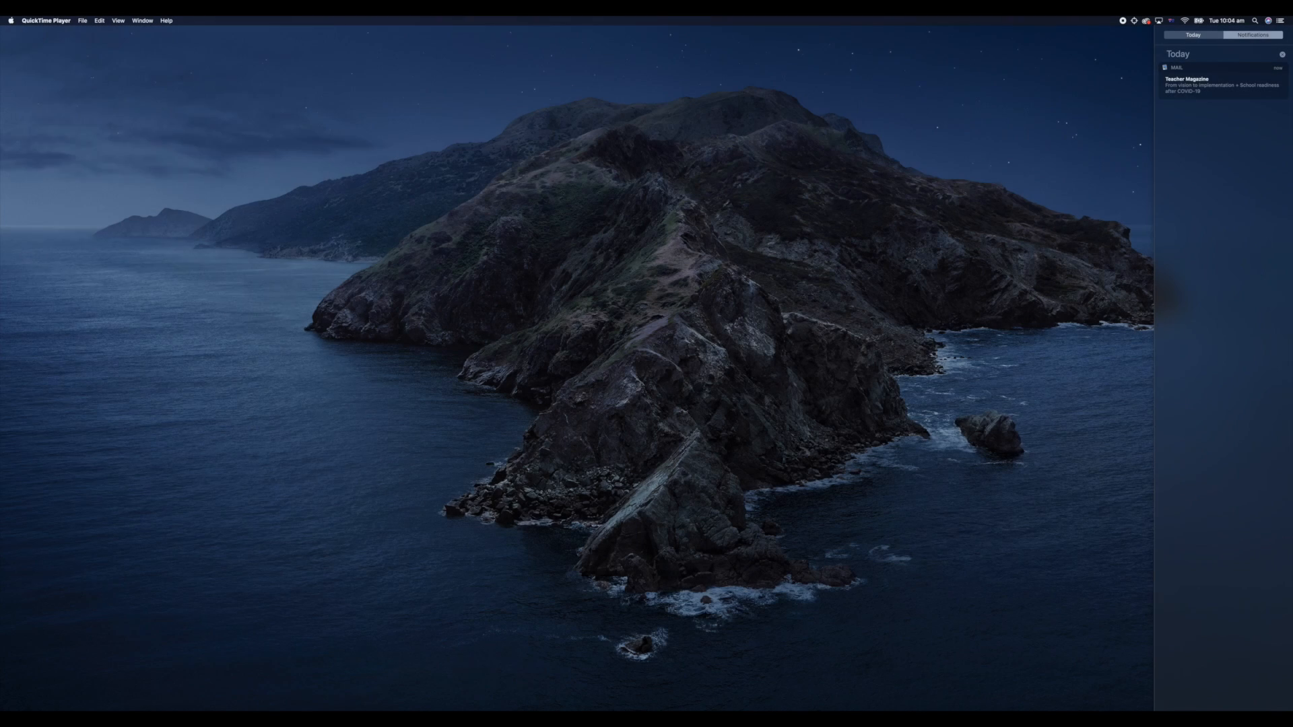
pyautogui.click(1283, 705)
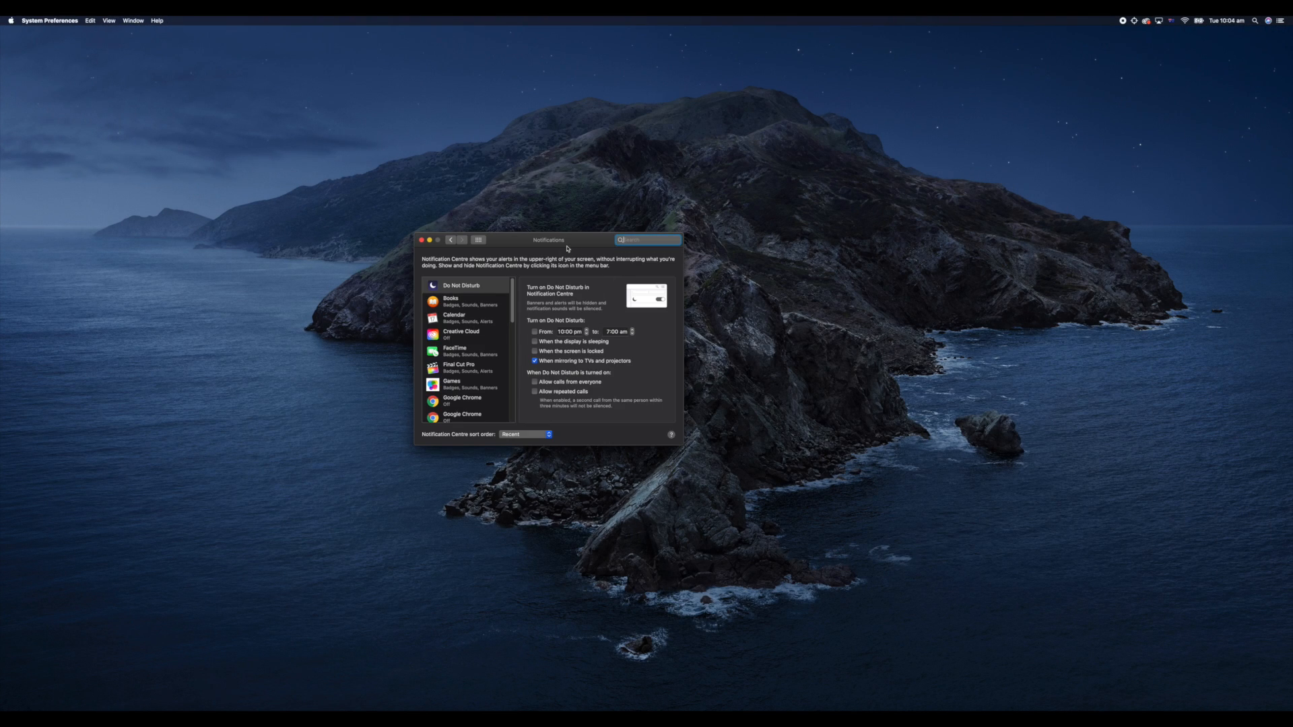
pyautogui.moveTo(569, 247); pyautogui.dragTo(779, 104)
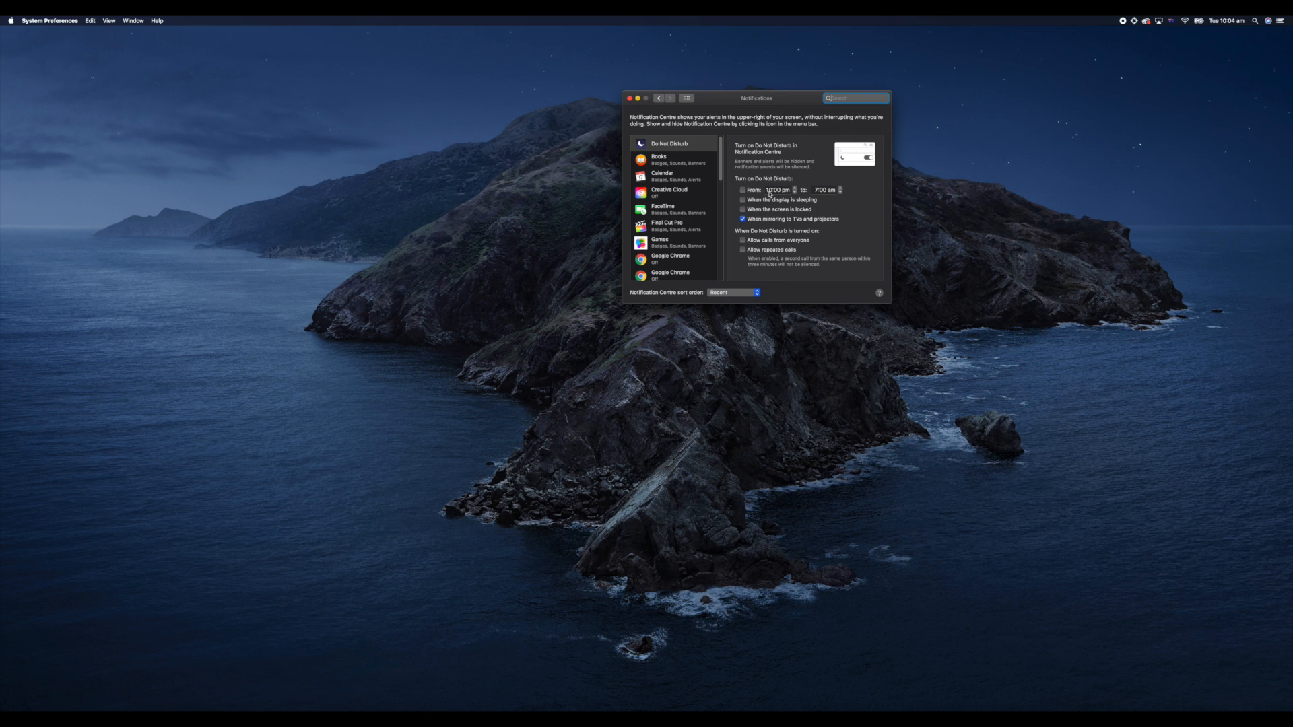
# Step: Examine the notification settings for Books and look through the list of apps that can send notifications
pyautogui.click(670, 166)
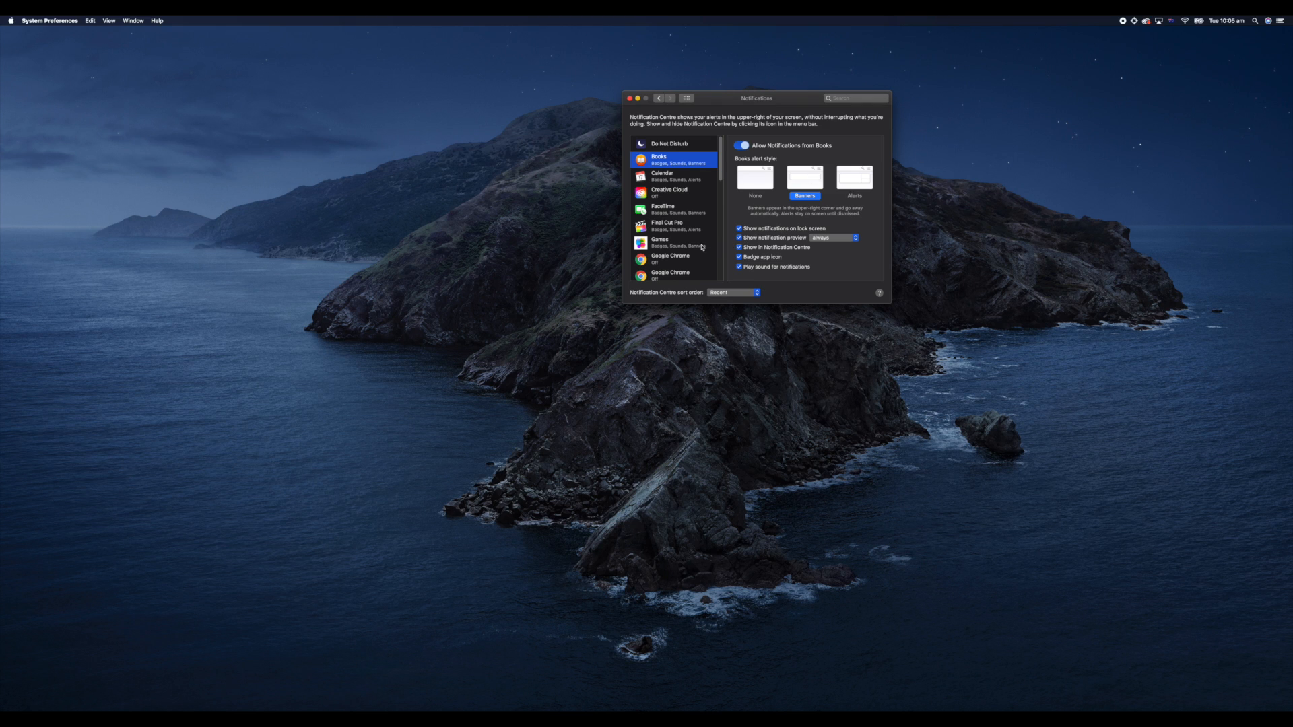
pyautogui.scroll(-1, 668, 239)
pyautogui.scroll(1, 668, 239)
pyautogui.scroll(-8, 668, 239)
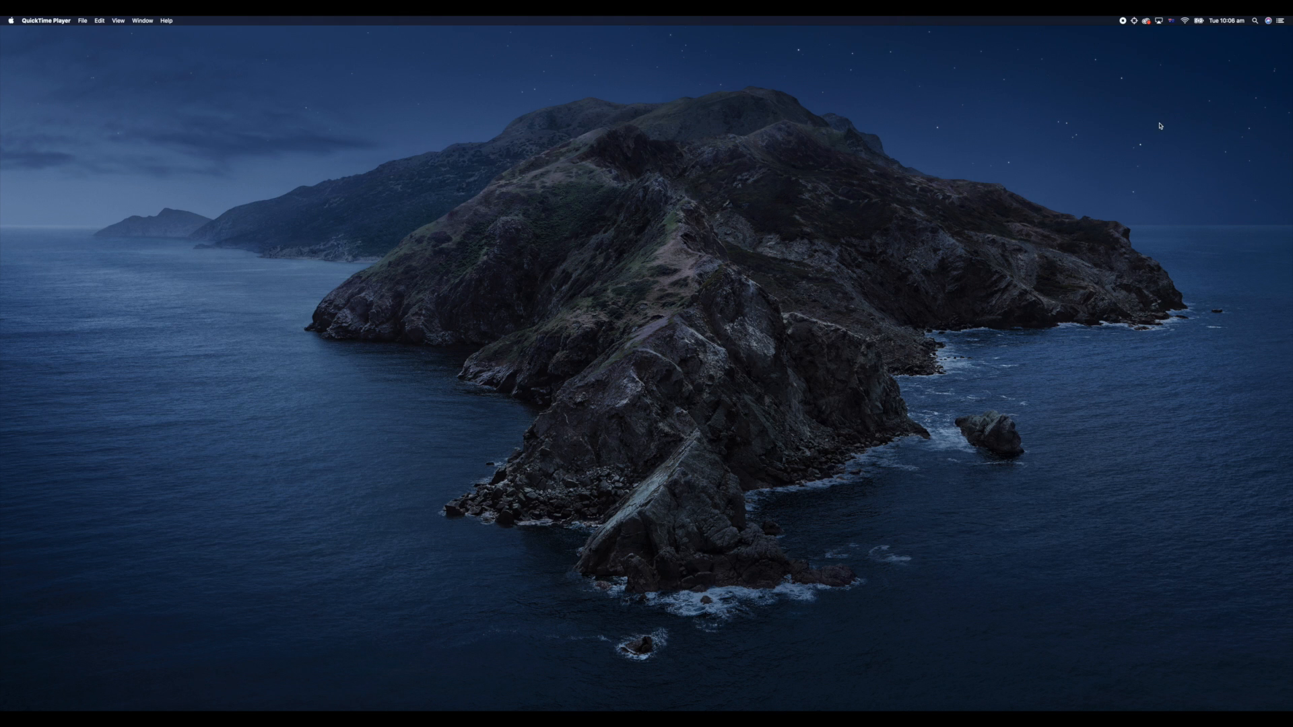
# Step: Search Spotlight for "auto" and launch Automator
pyautogui.click(1257, 21)
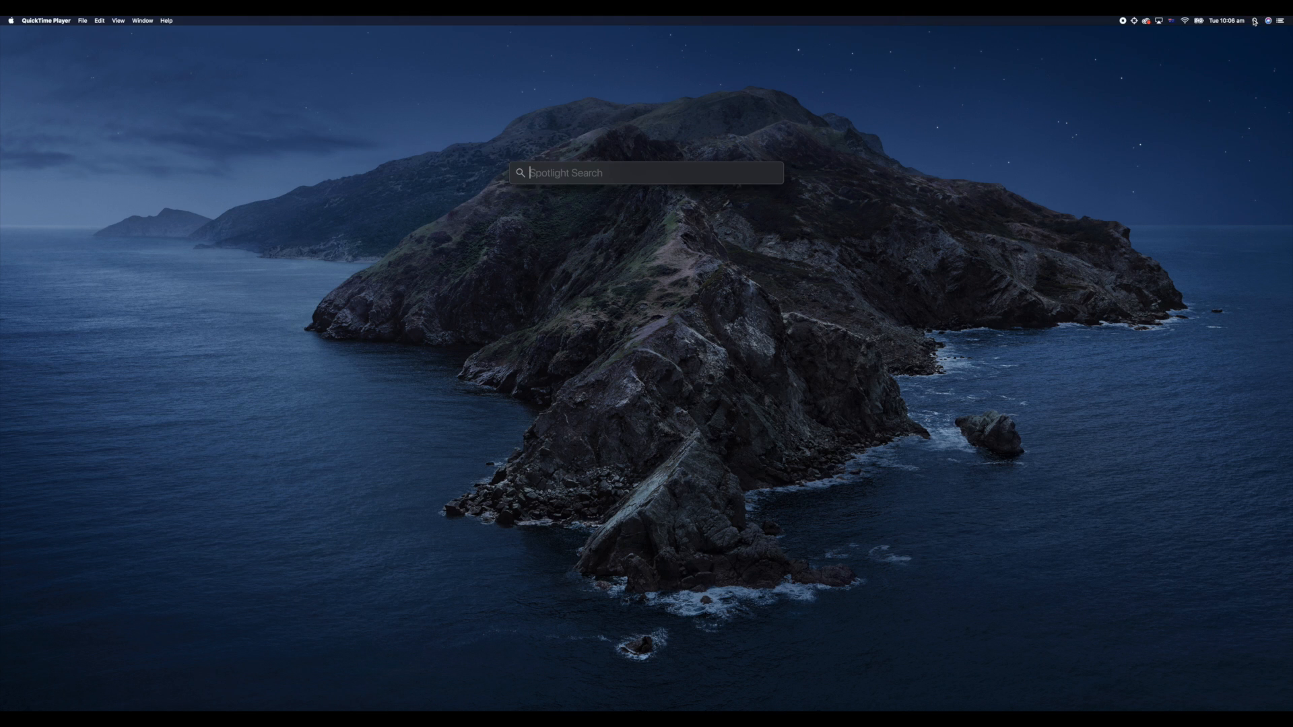
pyautogui.write('auto')
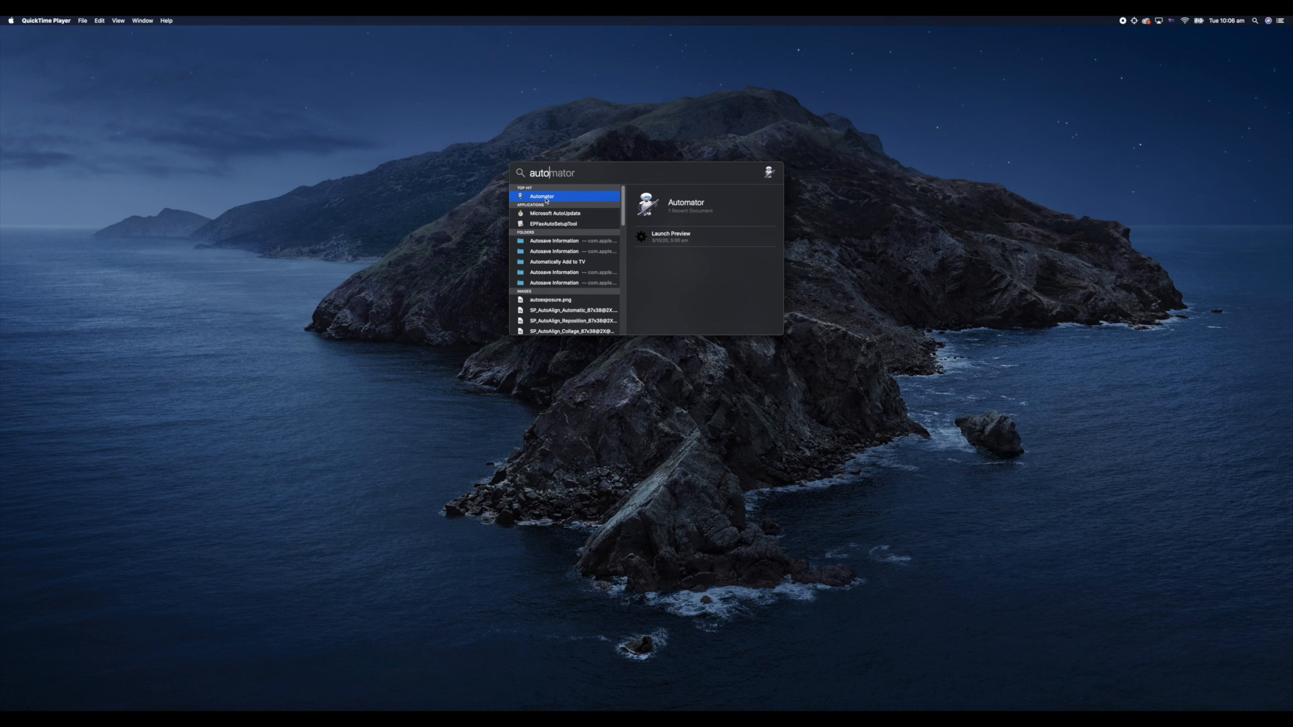
pyautogui.click(547, 200)
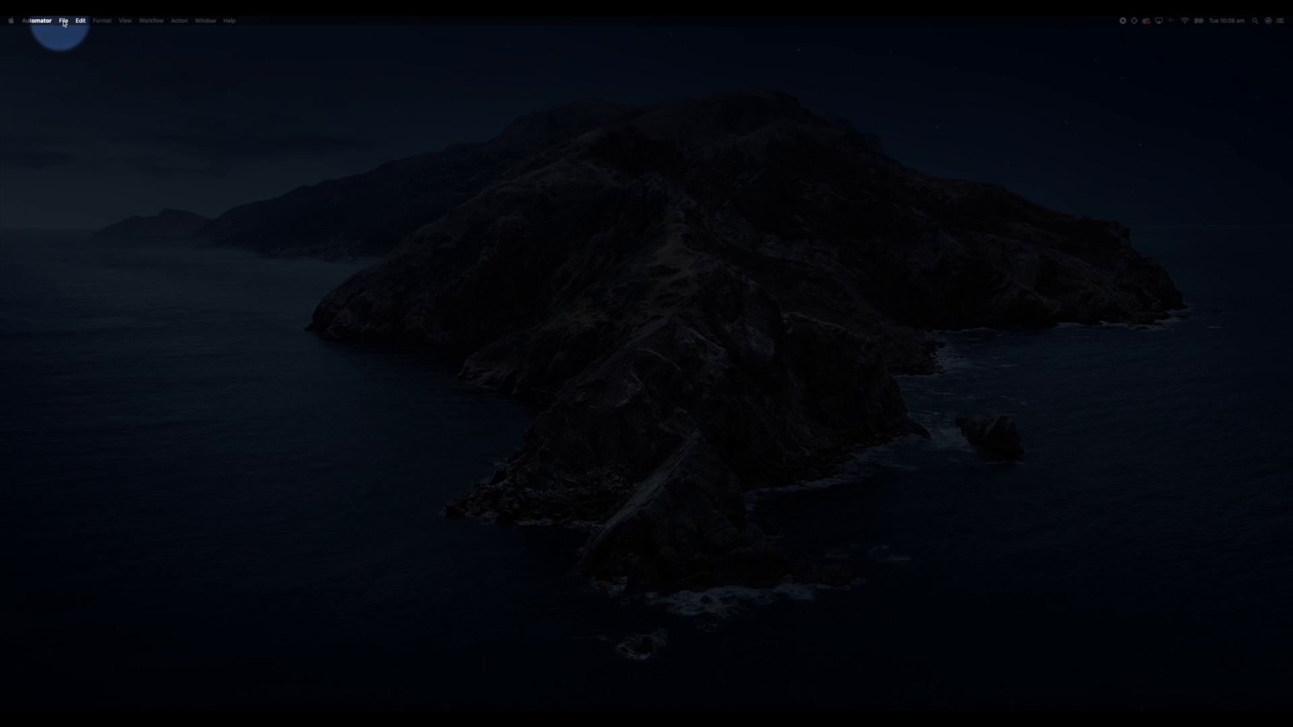
# Step: Create a new Automator document of the Quick Action type
pyautogui.click(64, 21)
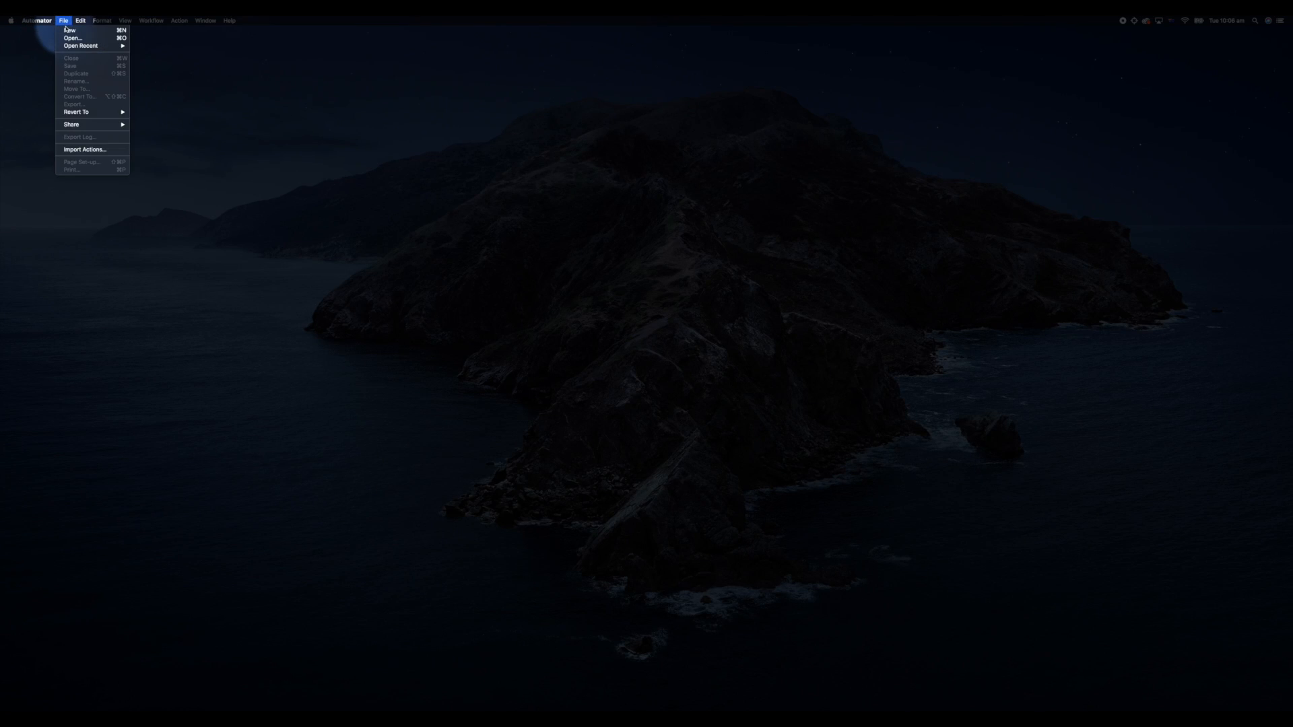
pyautogui.click(69, 30)
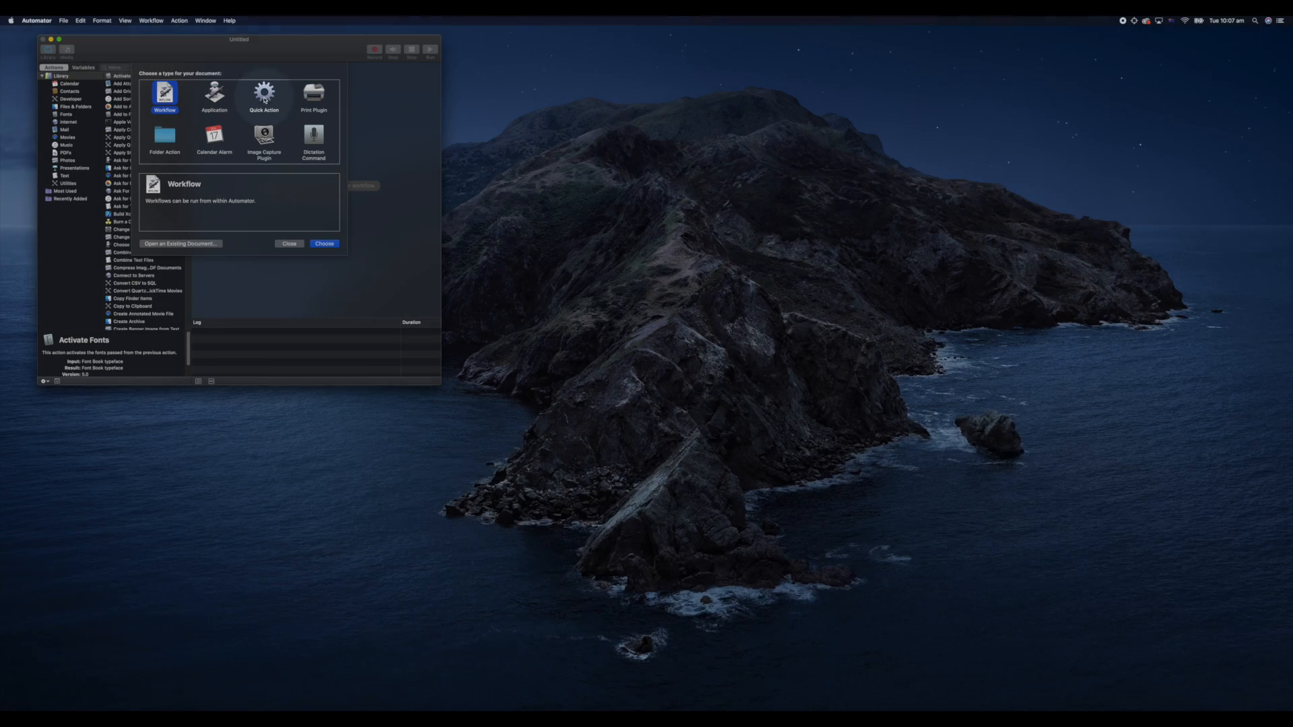
pyautogui.click(264, 95)
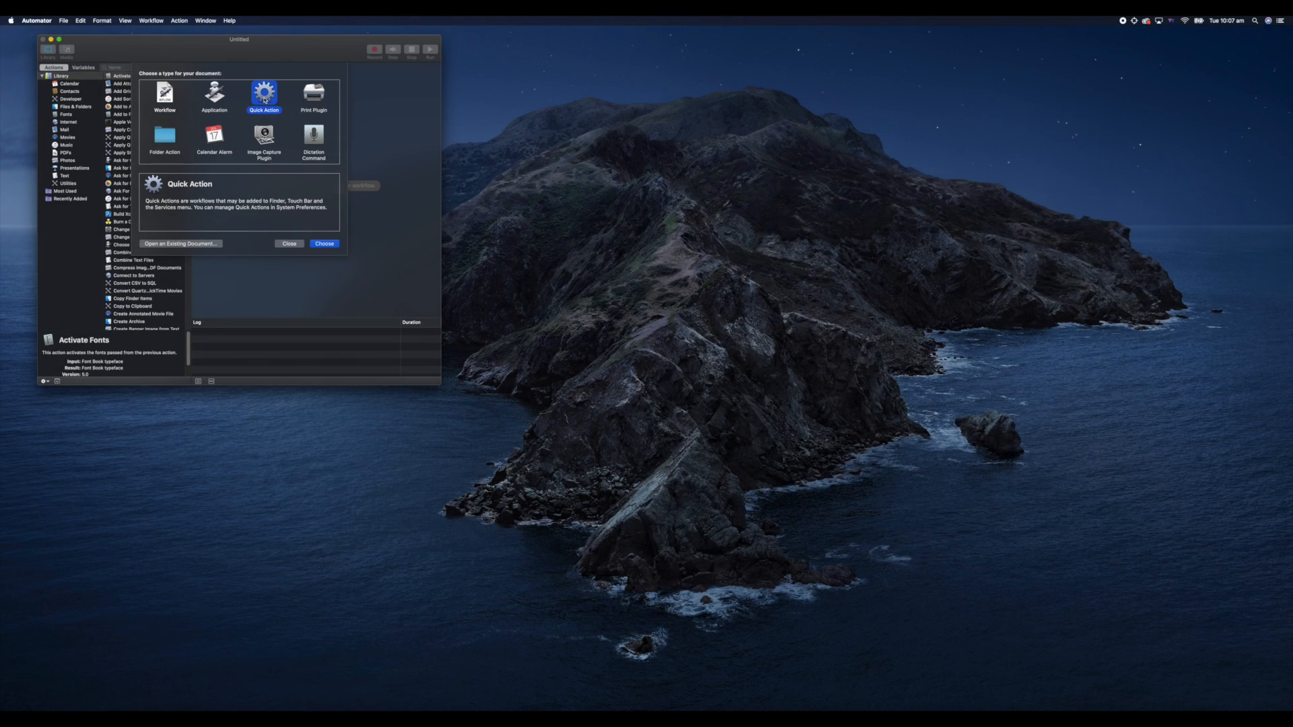
pyautogui.click(322, 244)
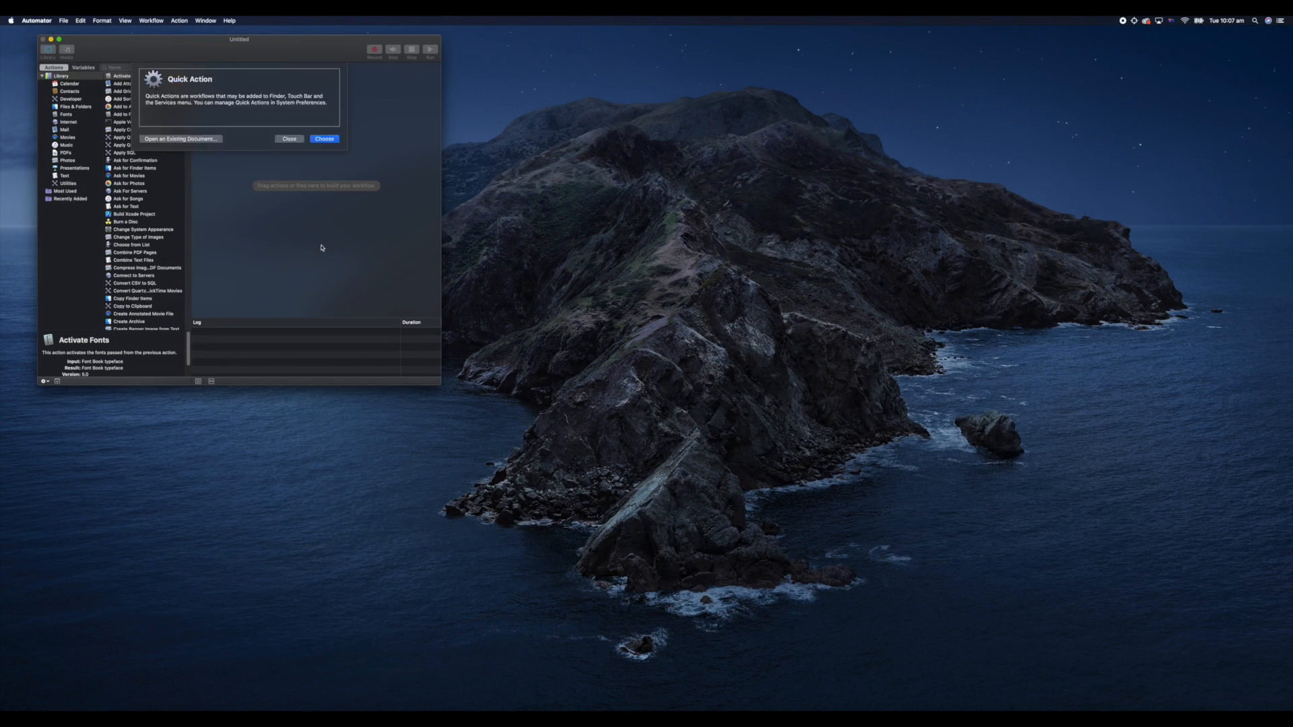
# Step: Move the Quick Action window towards the middle of the screen and set the workflow to receive no input
pyautogui.moveTo(191, 44); pyautogui.dragTo(572, 76)
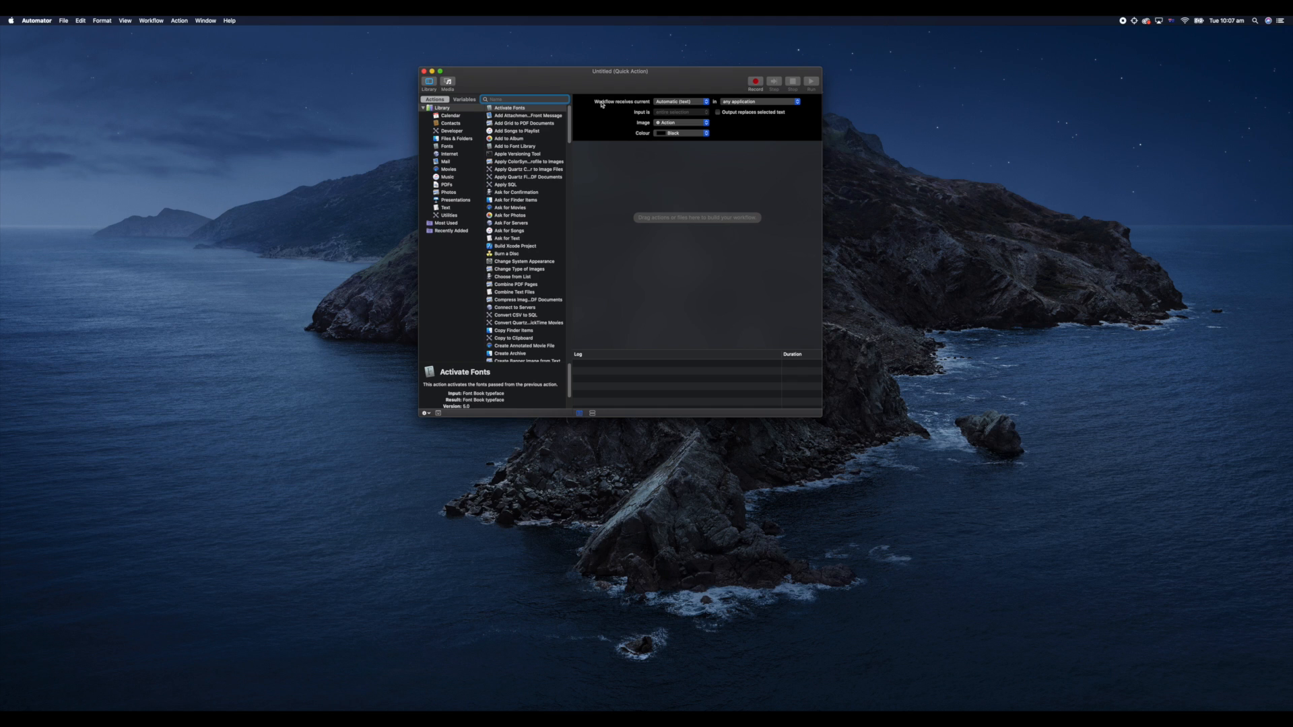
pyautogui.click(673, 103)
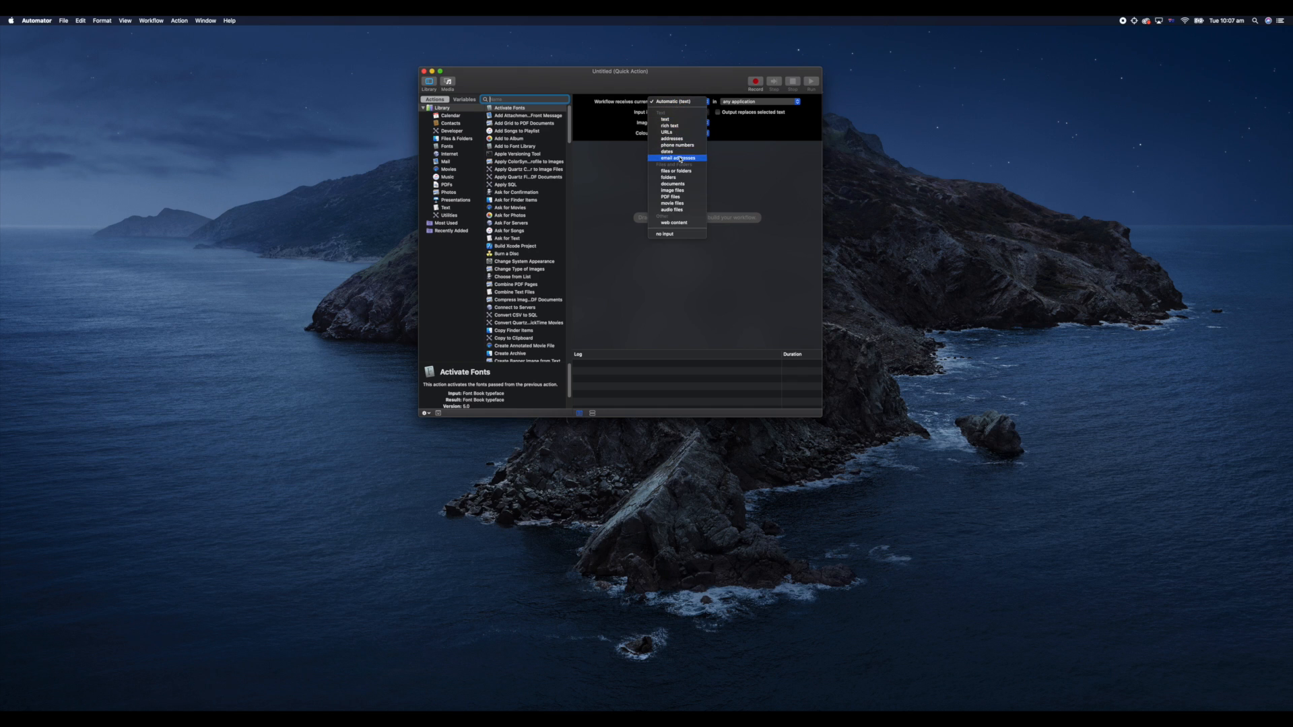
pyautogui.click(670, 234)
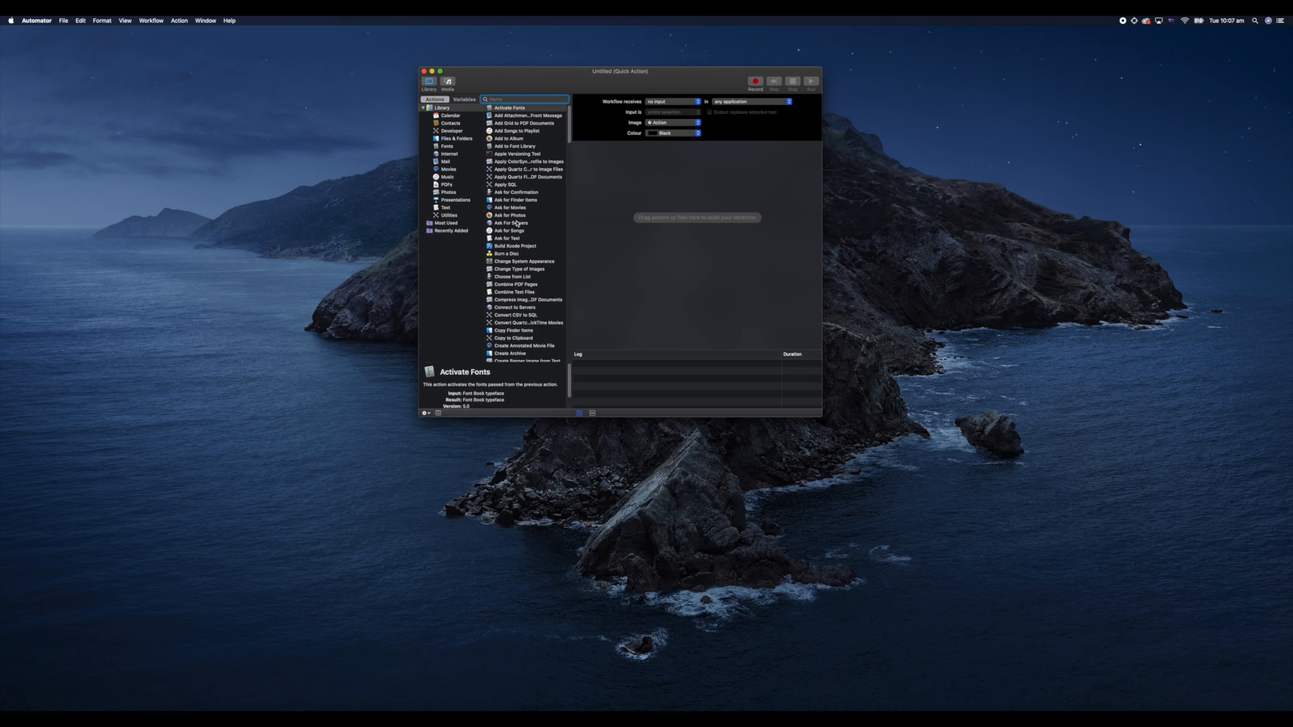
# Step: Add the Launch Application action to the workflow and set it to launch Preview
pyautogui.scroll(-10, 517, 223)
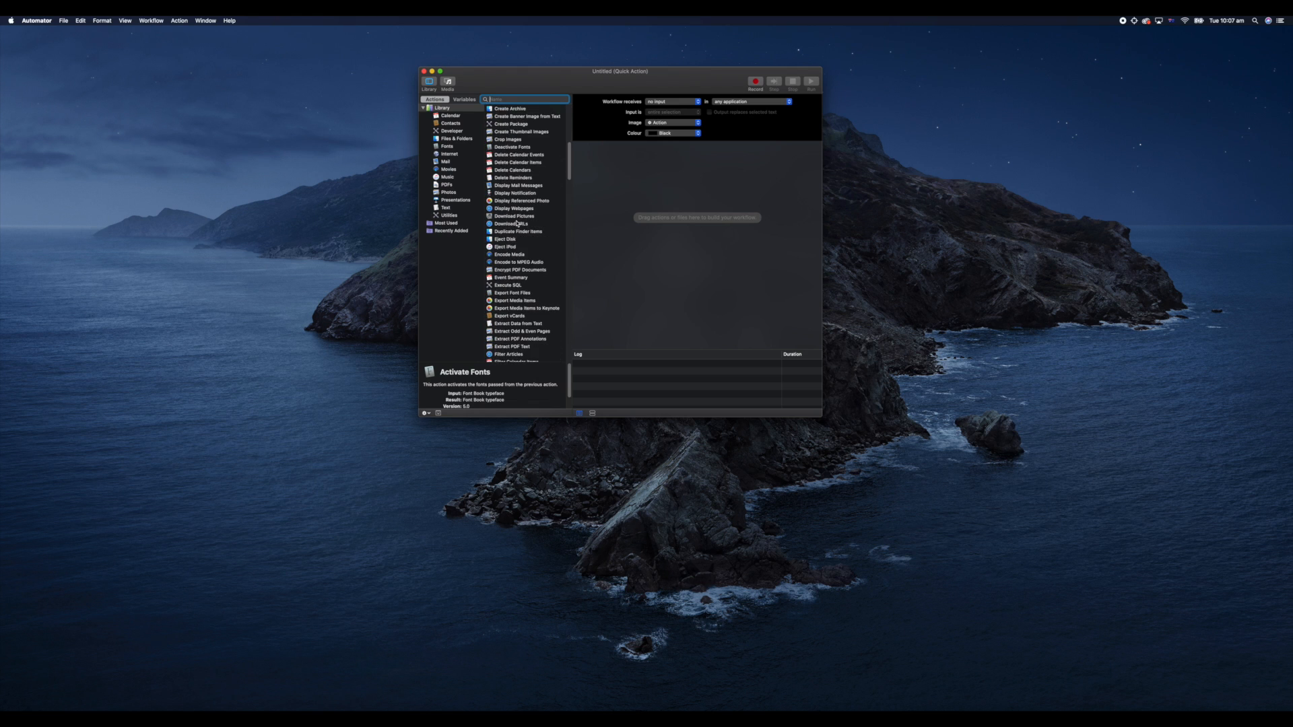
pyautogui.scroll(-8, 516, 223)
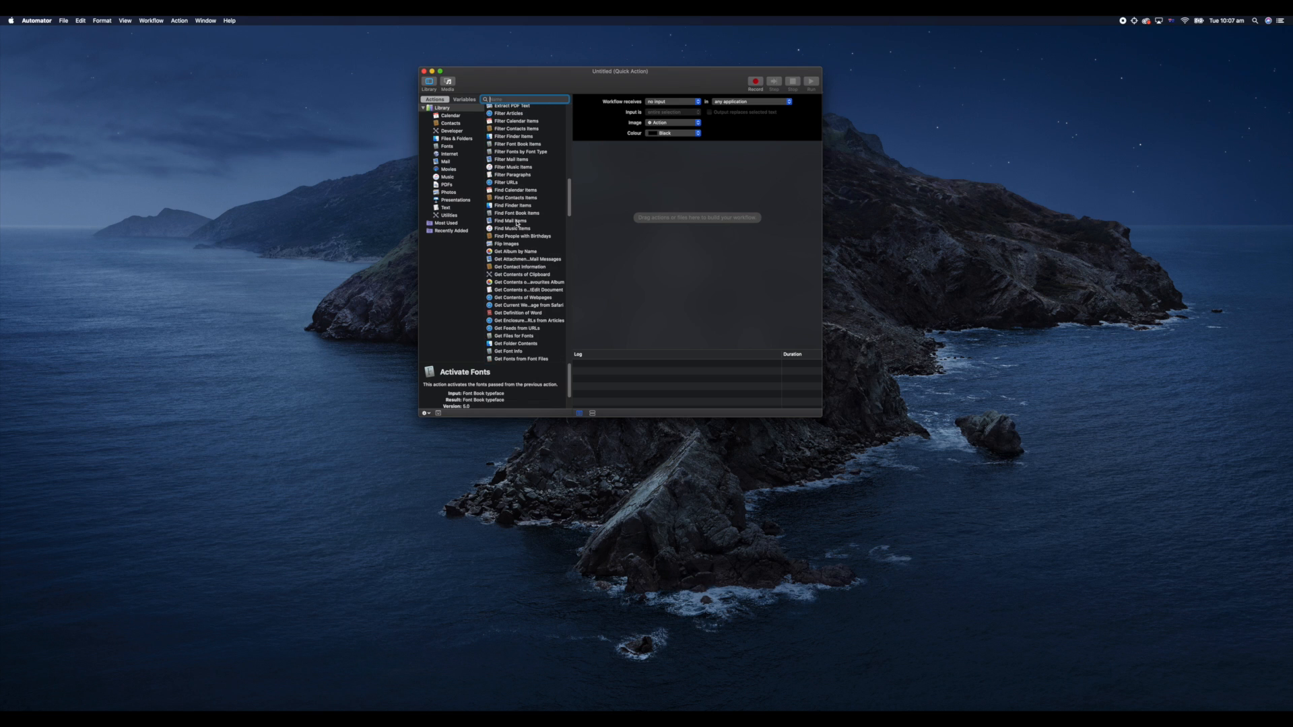
pyautogui.scroll(-8, 516, 223)
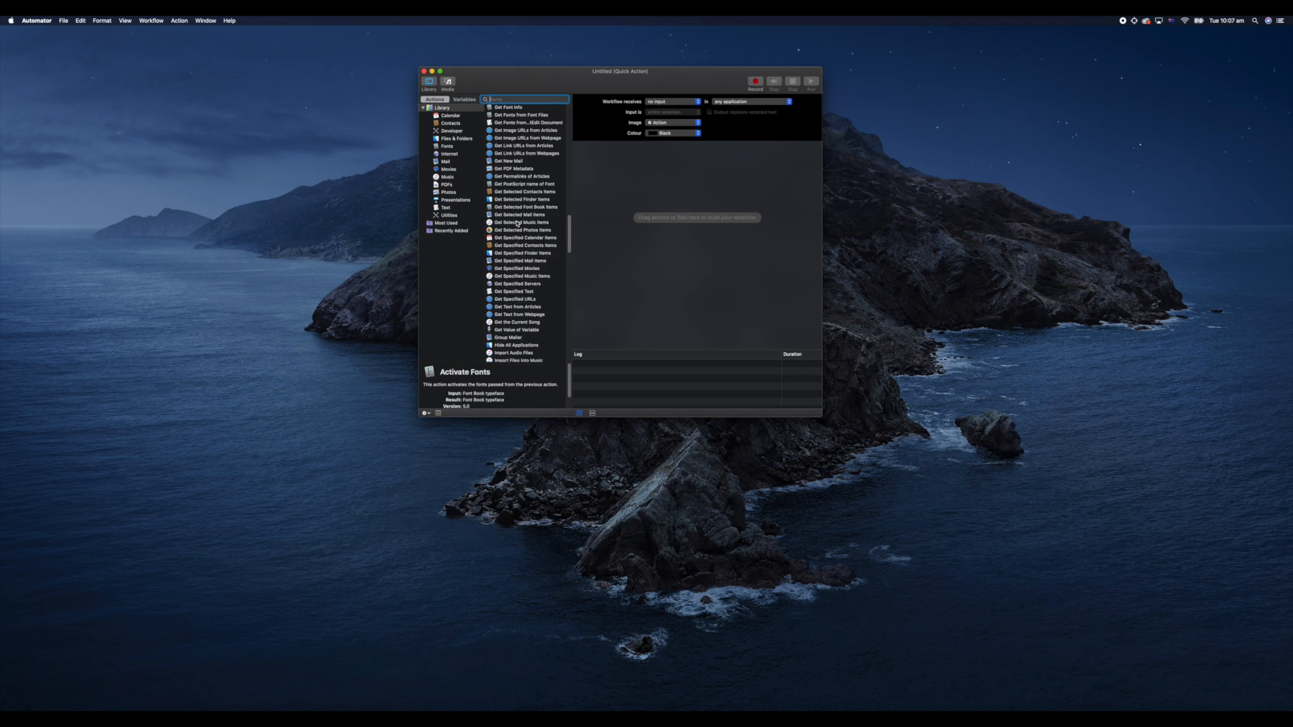
pyautogui.scroll(-8, 517, 224)
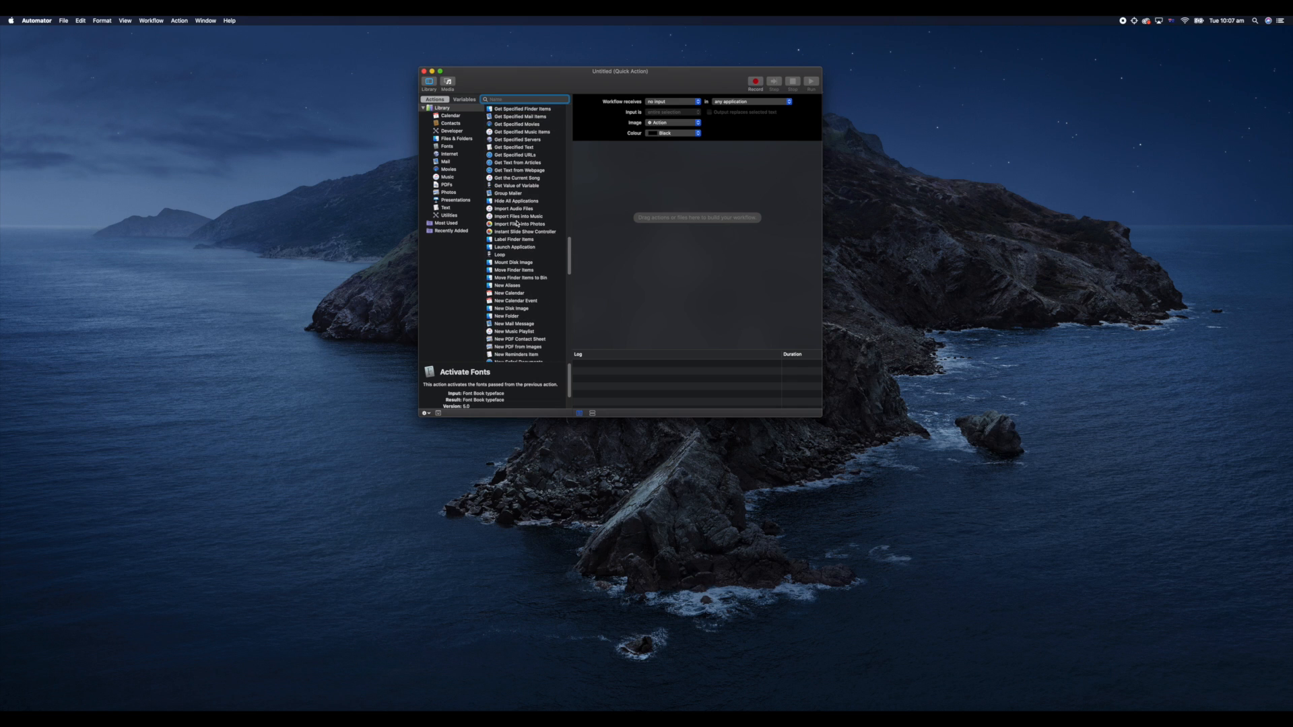
pyautogui.moveTo(511, 247); pyautogui.dragTo(682, 222)
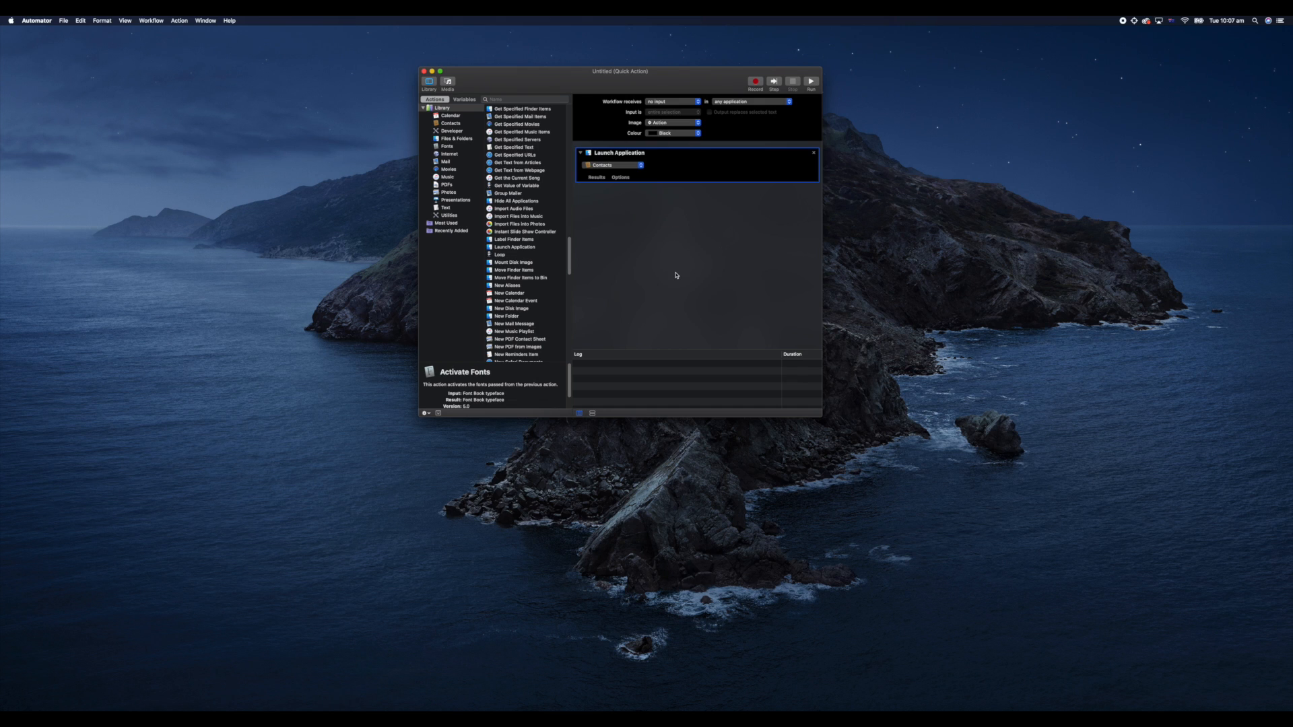
pyautogui.click(625, 166)
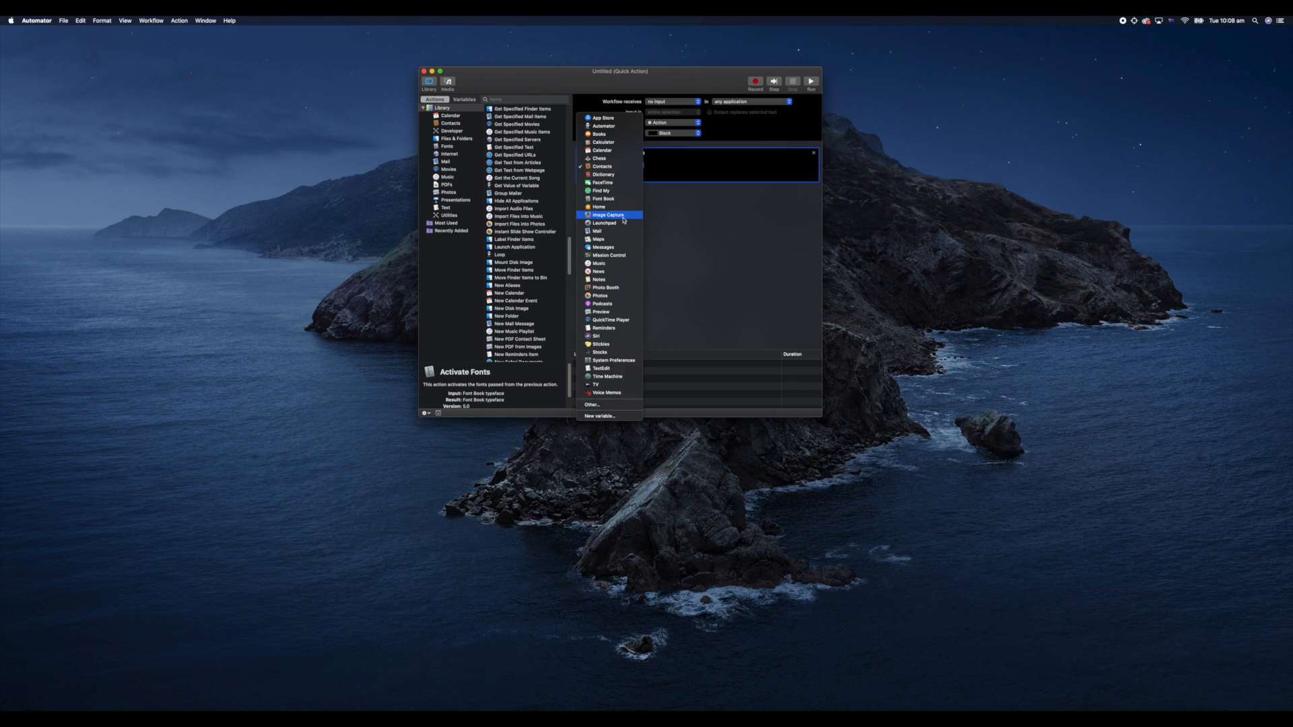
pyautogui.click(620, 312)
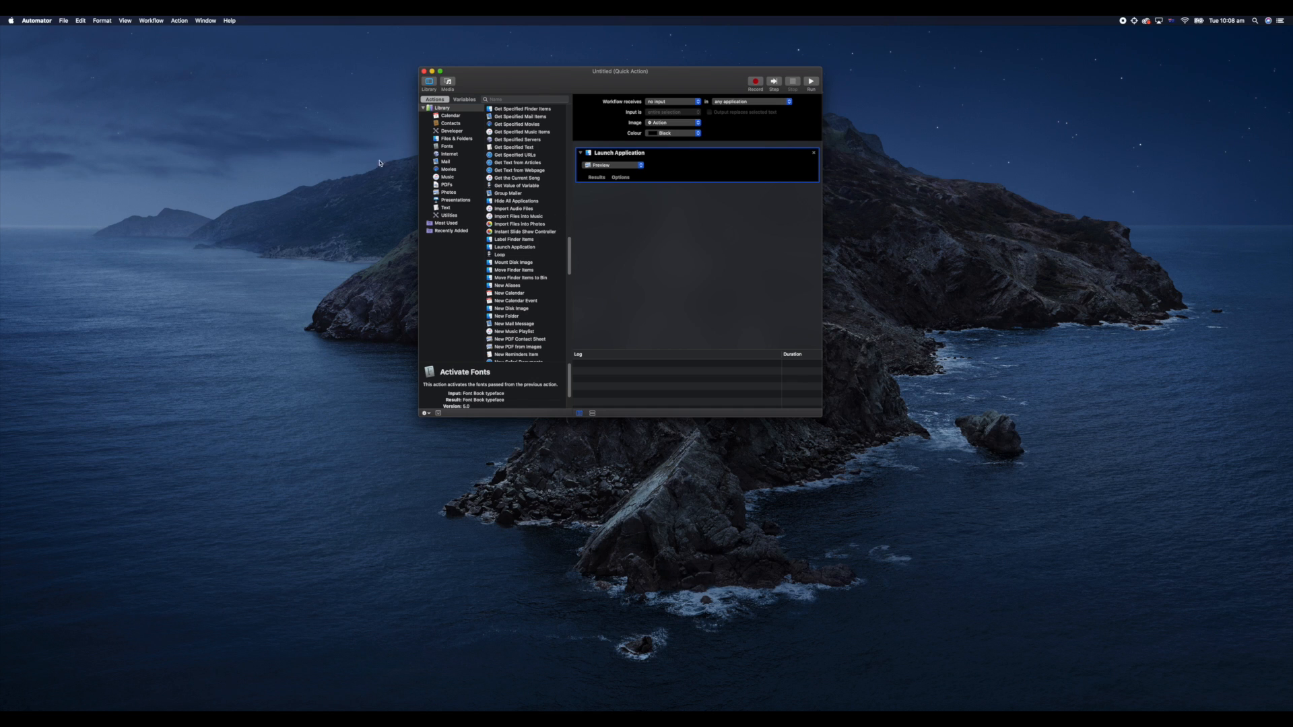
# Step: Save the quick action as "launchPreview"
pyautogui.click(64, 20)
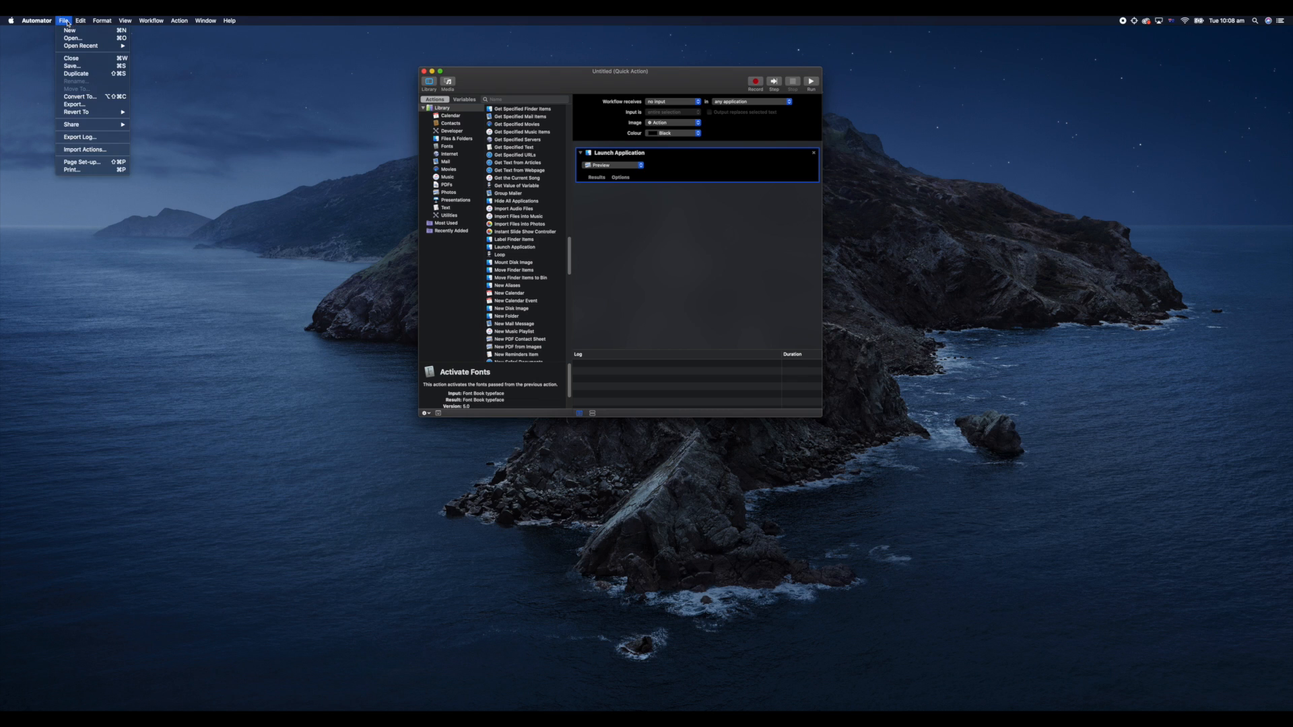
pyautogui.click(77, 65)
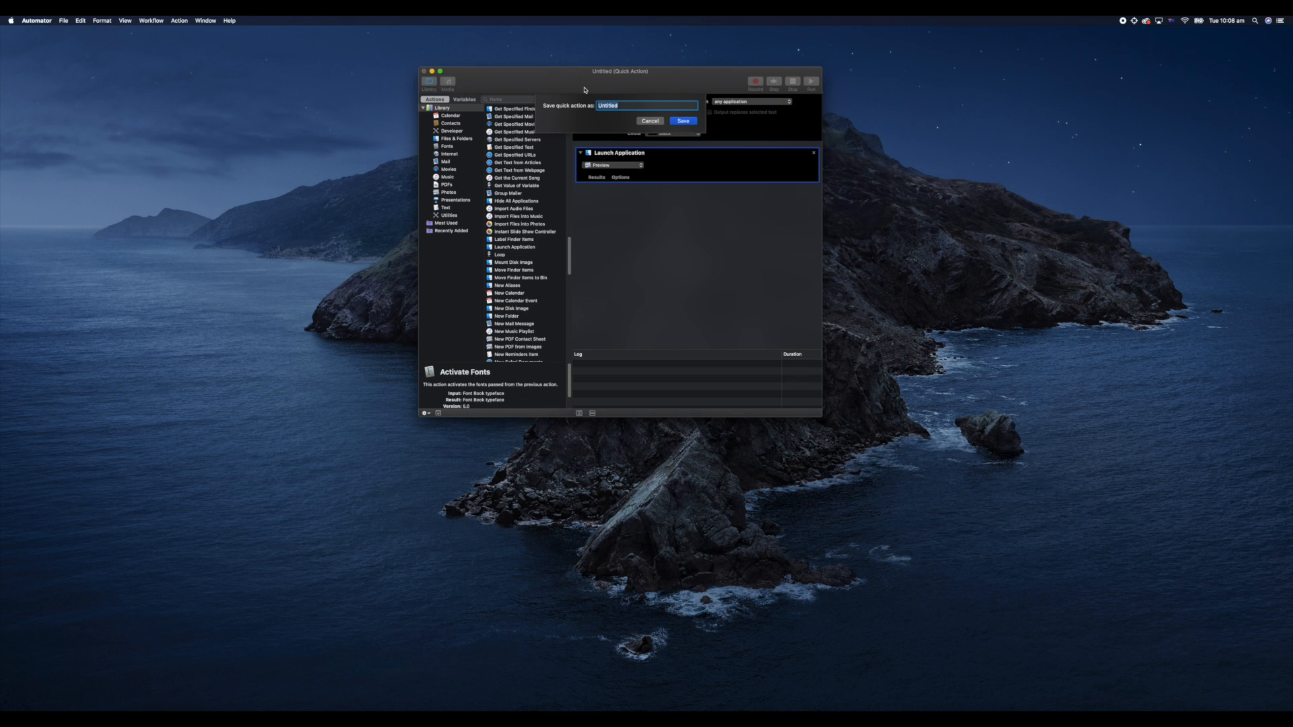
pyautogui.write('launchPreview')
pyautogui.click(682, 121)
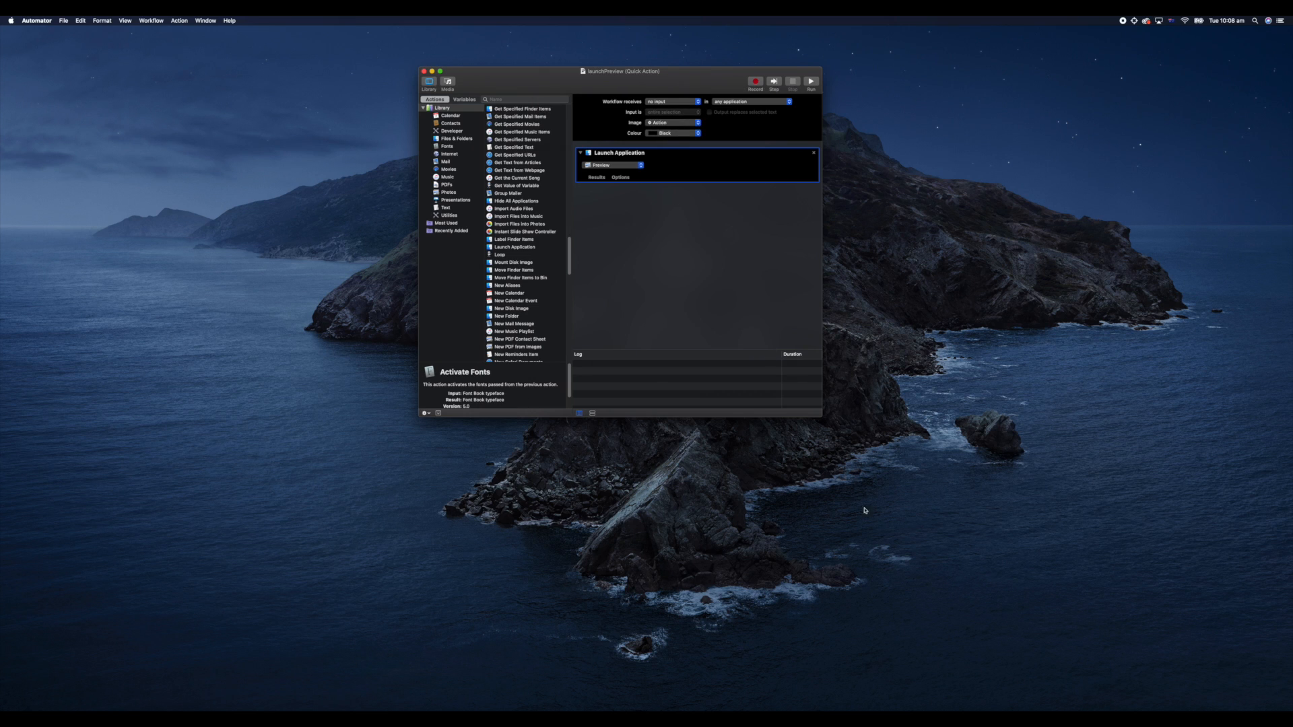
# Step: Switch to System Preferences, open the keyboard shortcuts for Services, and disable the existing "Launch Preview" service under General
pyautogui.click(941, 701)
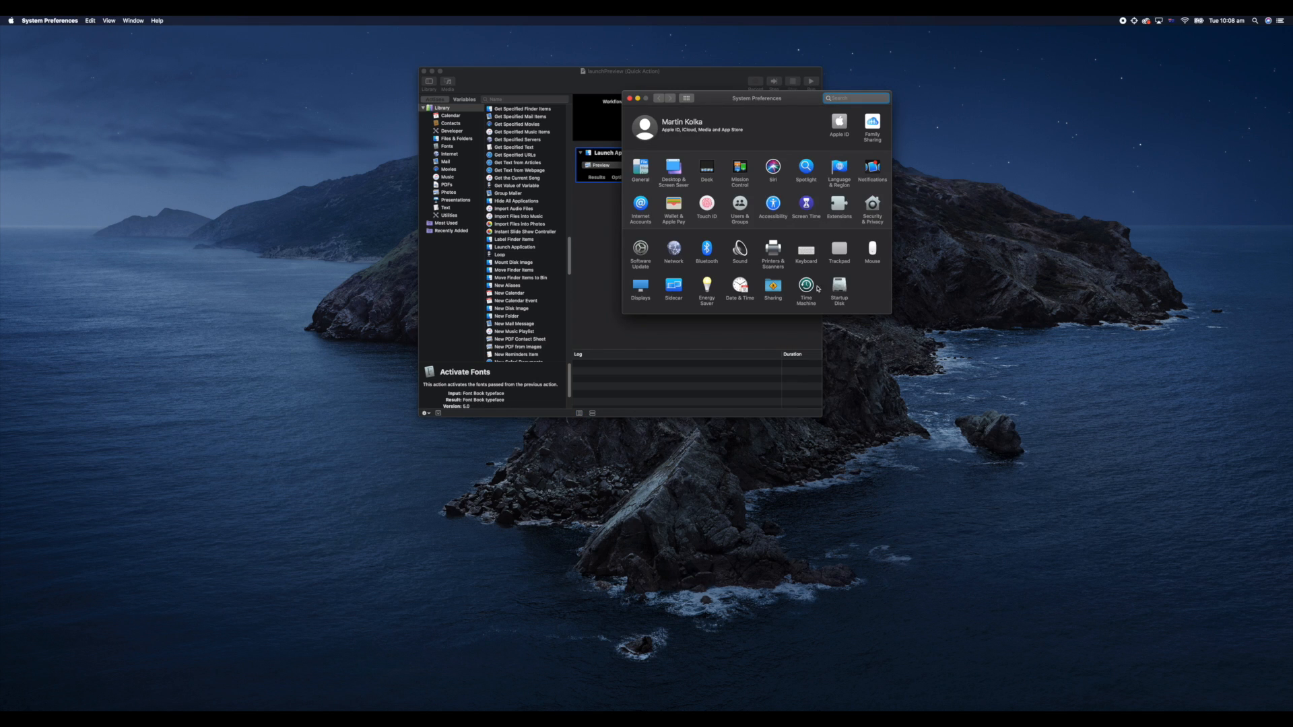
pyautogui.click(806, 252)
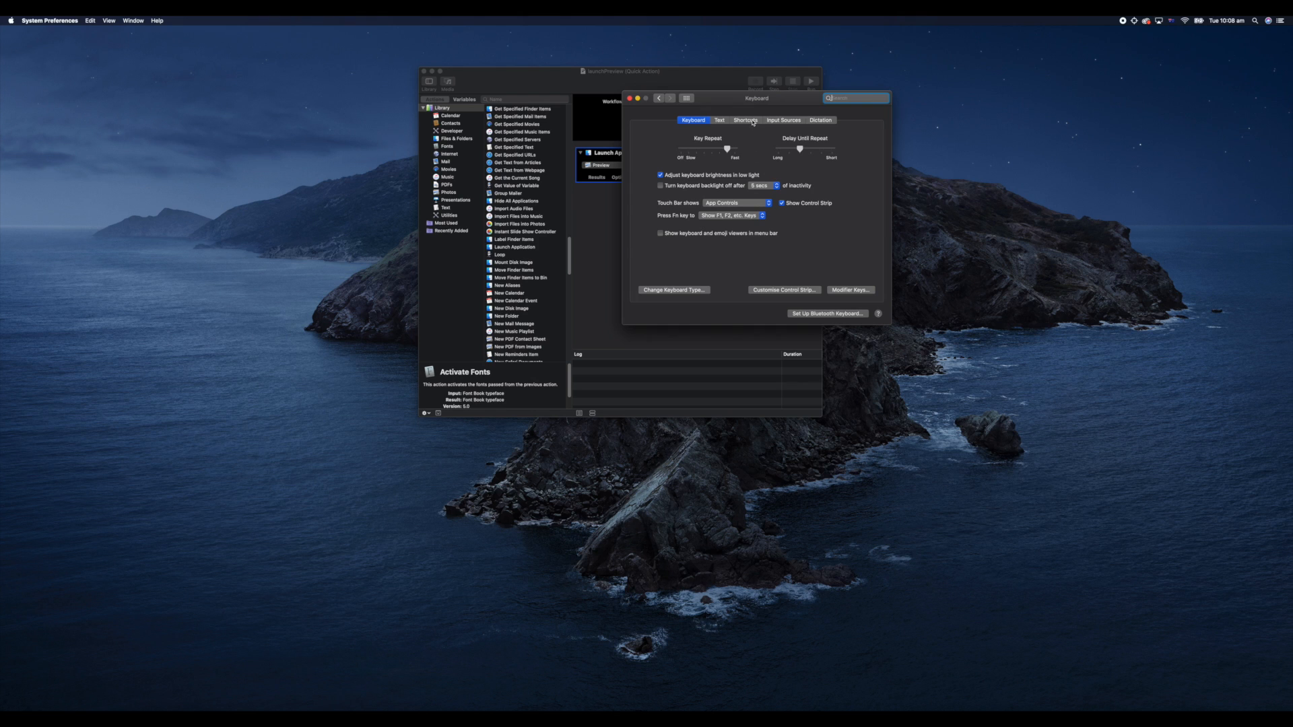
pyautogui.click(746, 121)
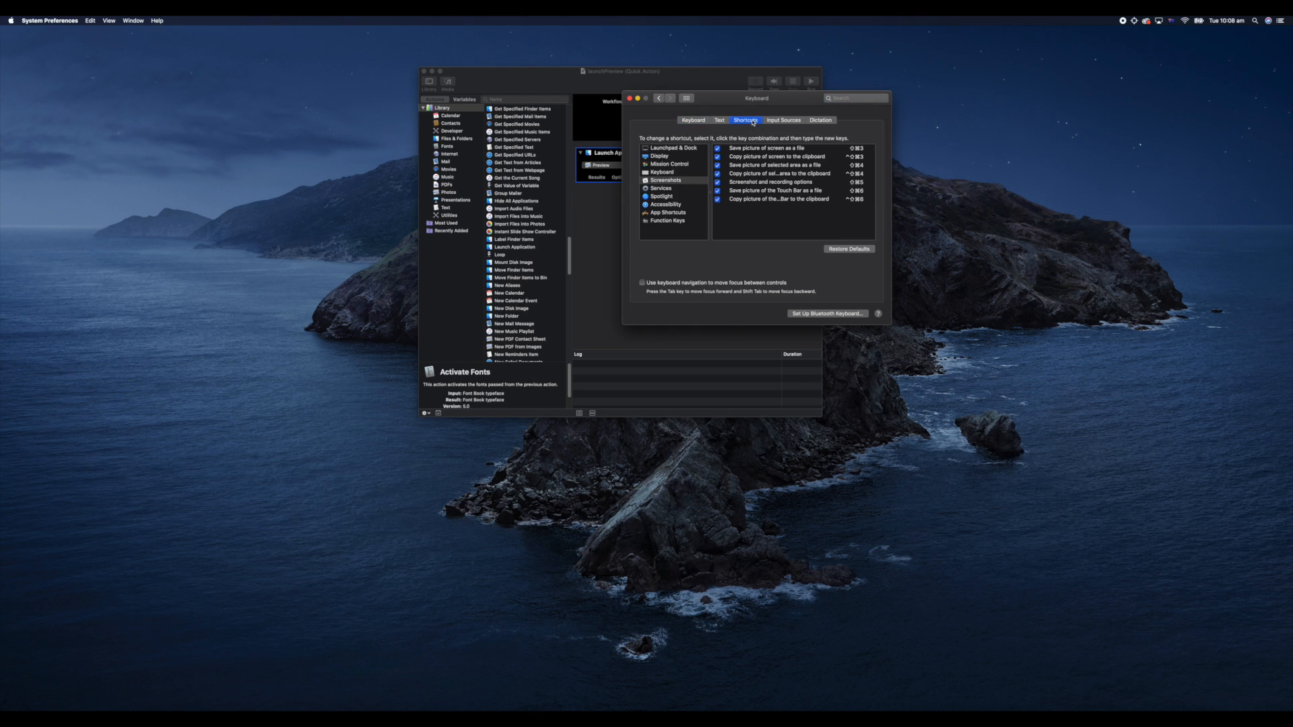
pyautogui.click(667, 188)
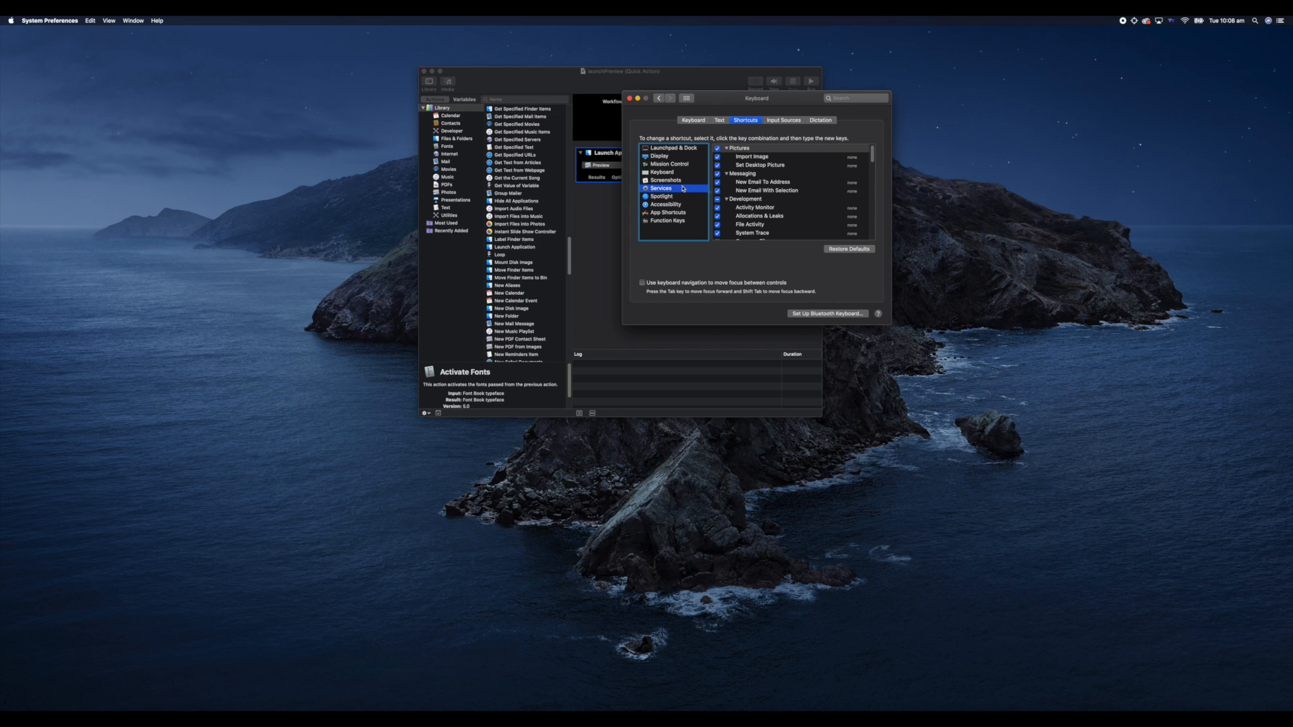
pyautogui.scroll(-10, 791, 214)
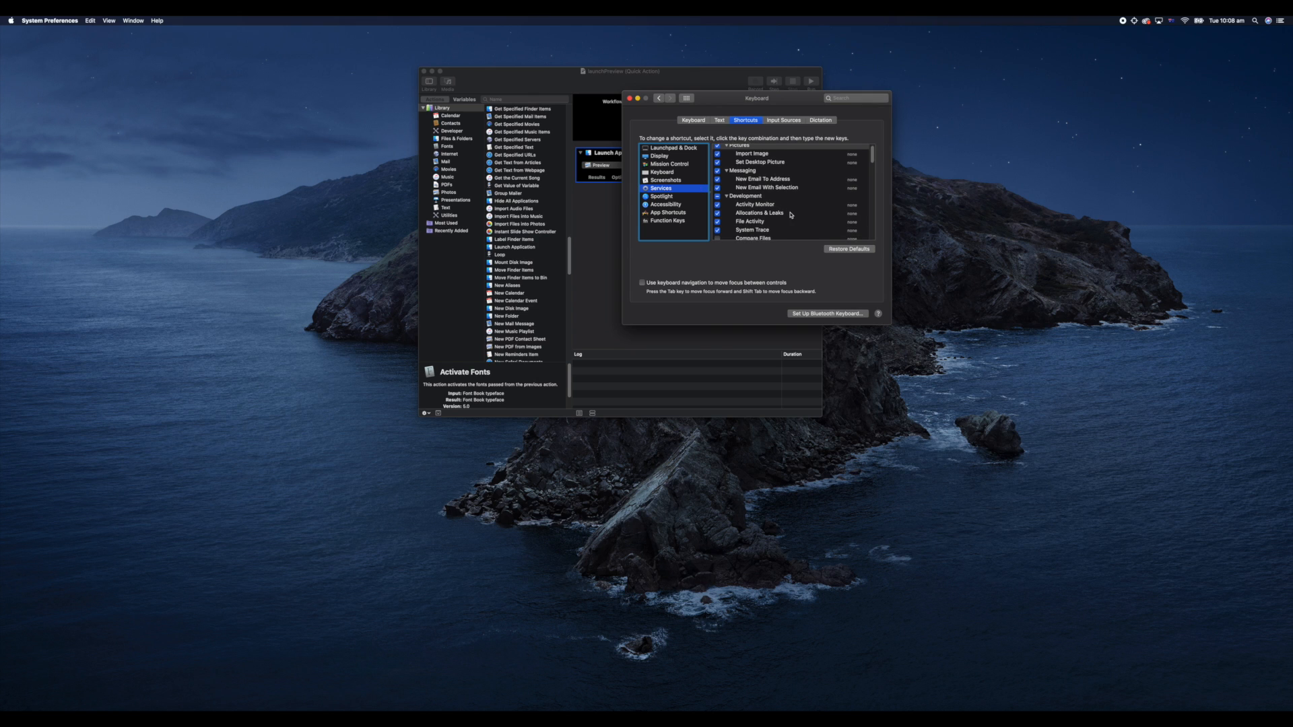
pyautogui.scroll(-10, 791, 215)
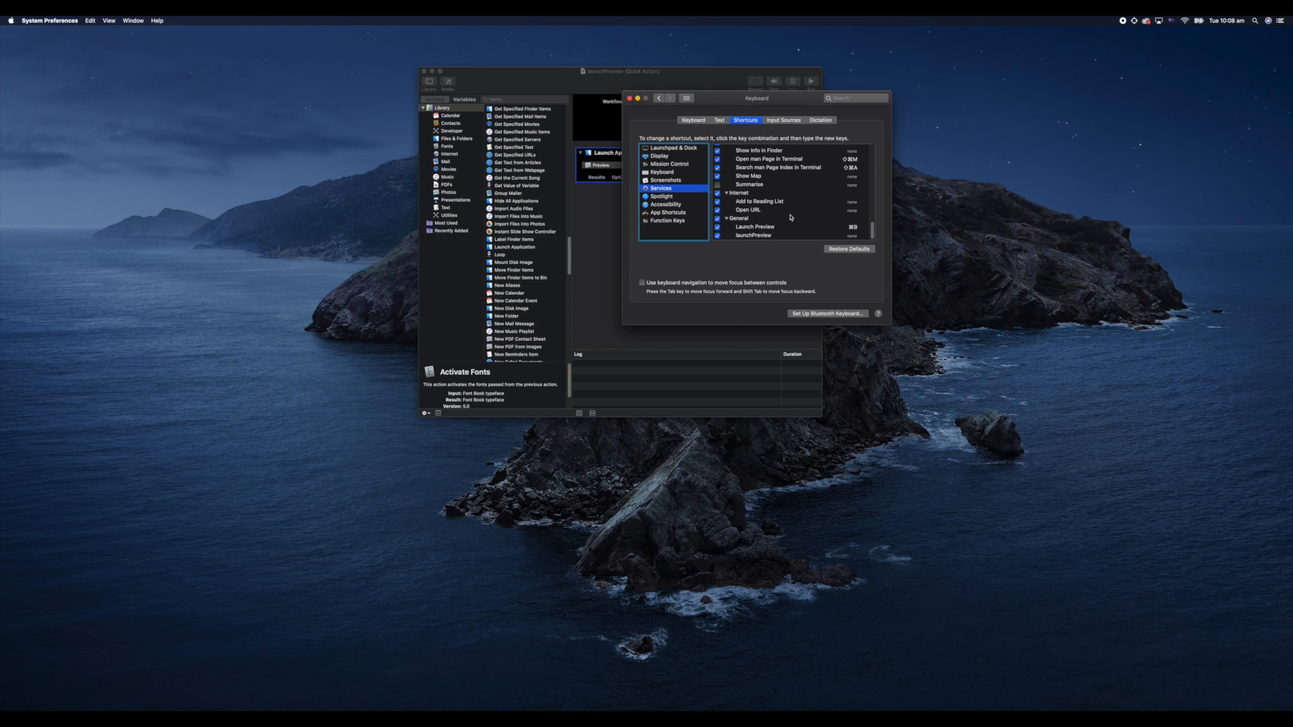
pyautogui.click(717, 228)
# Step: Assign the keyboard shortcut Command-J to the "launchPreview" service
pyautogui.click(850, 236)
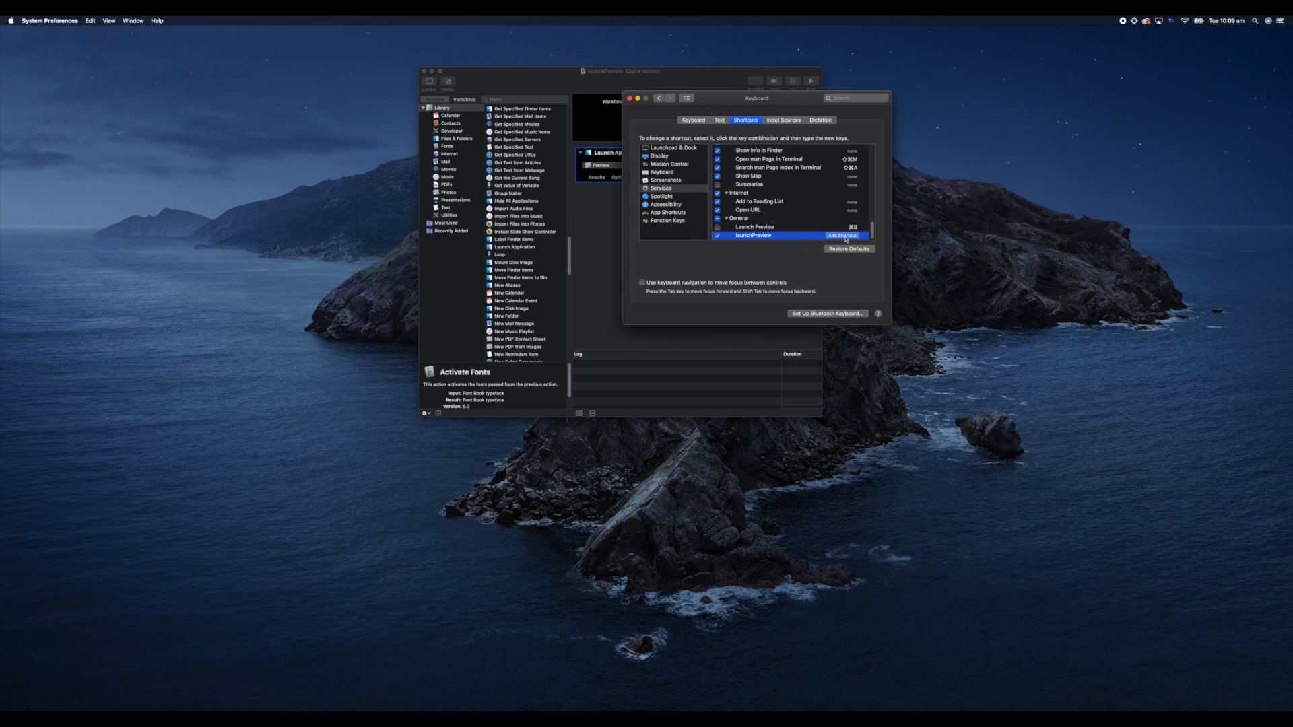
pyautogui.click(846, 236)
pyautogui.press('Escape')
pyautogui.click(835, 237)
pyautogui.press('super+j')
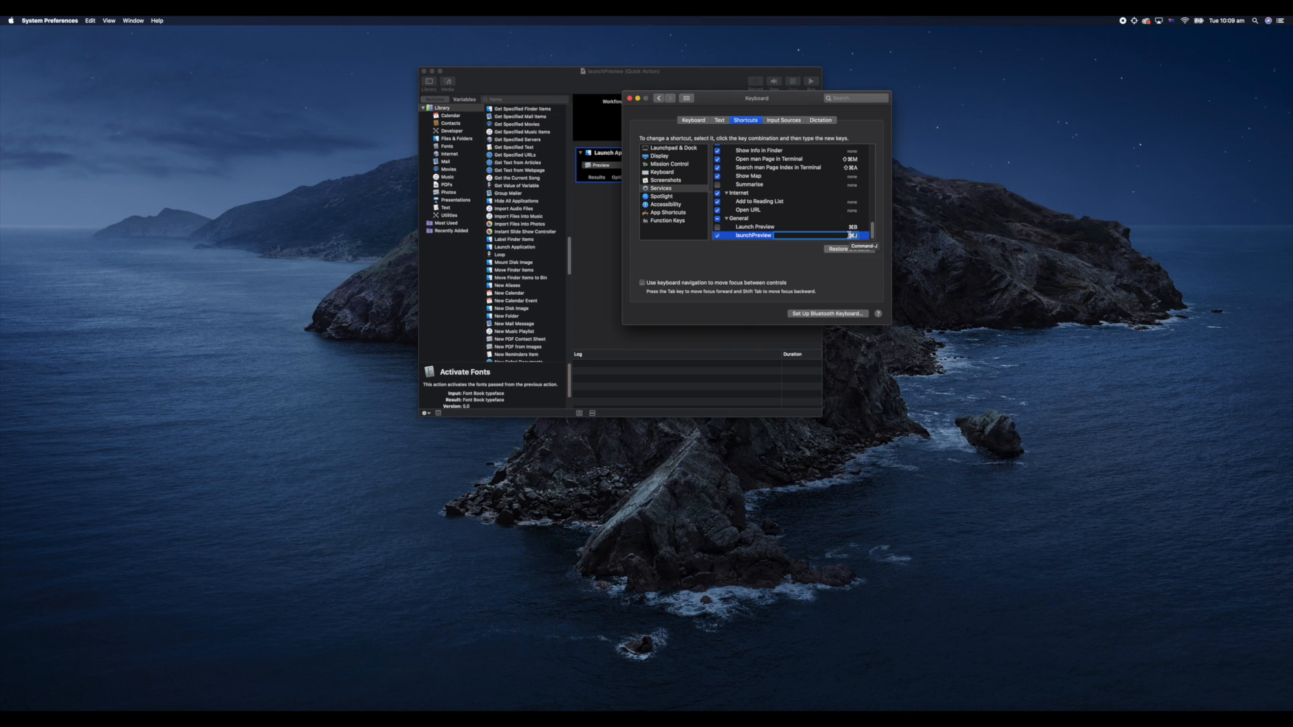
pyautogui.click(776, 209)
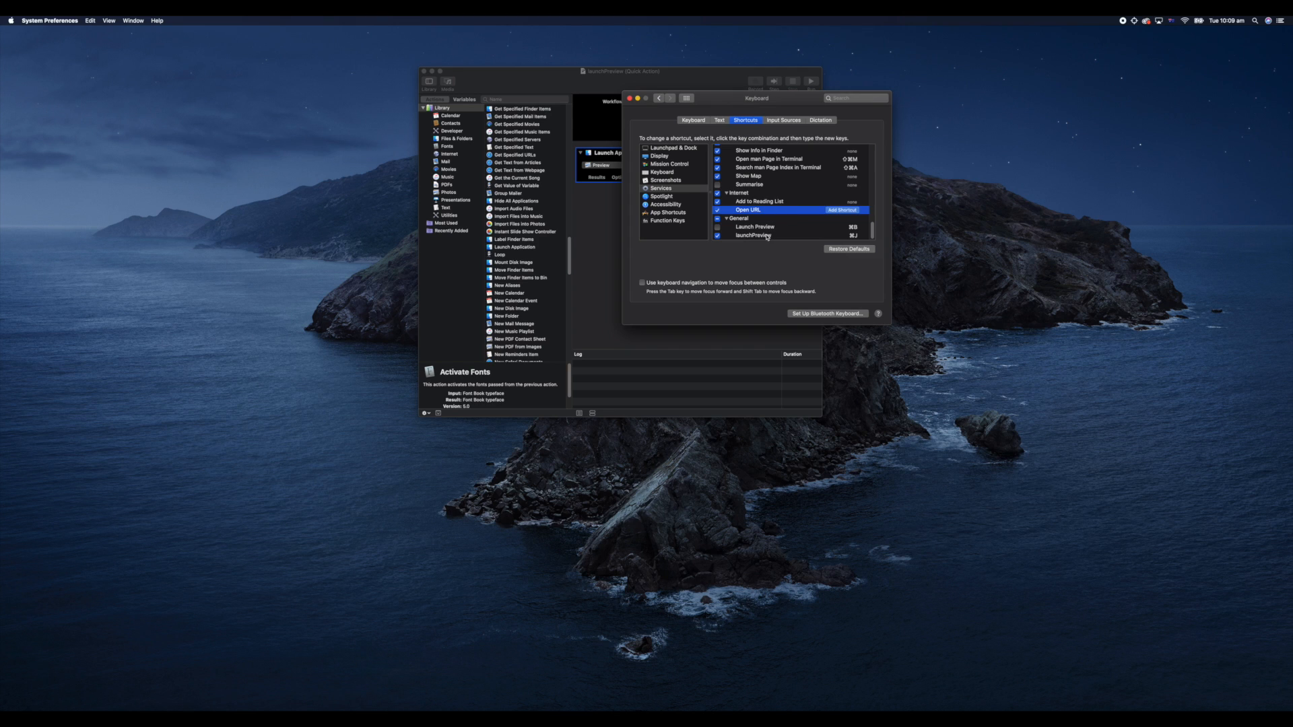
# Step: Test the shortcut assigned to the "launchPreview" service by using it to launch Preview
pyautogui.click(767, 236)
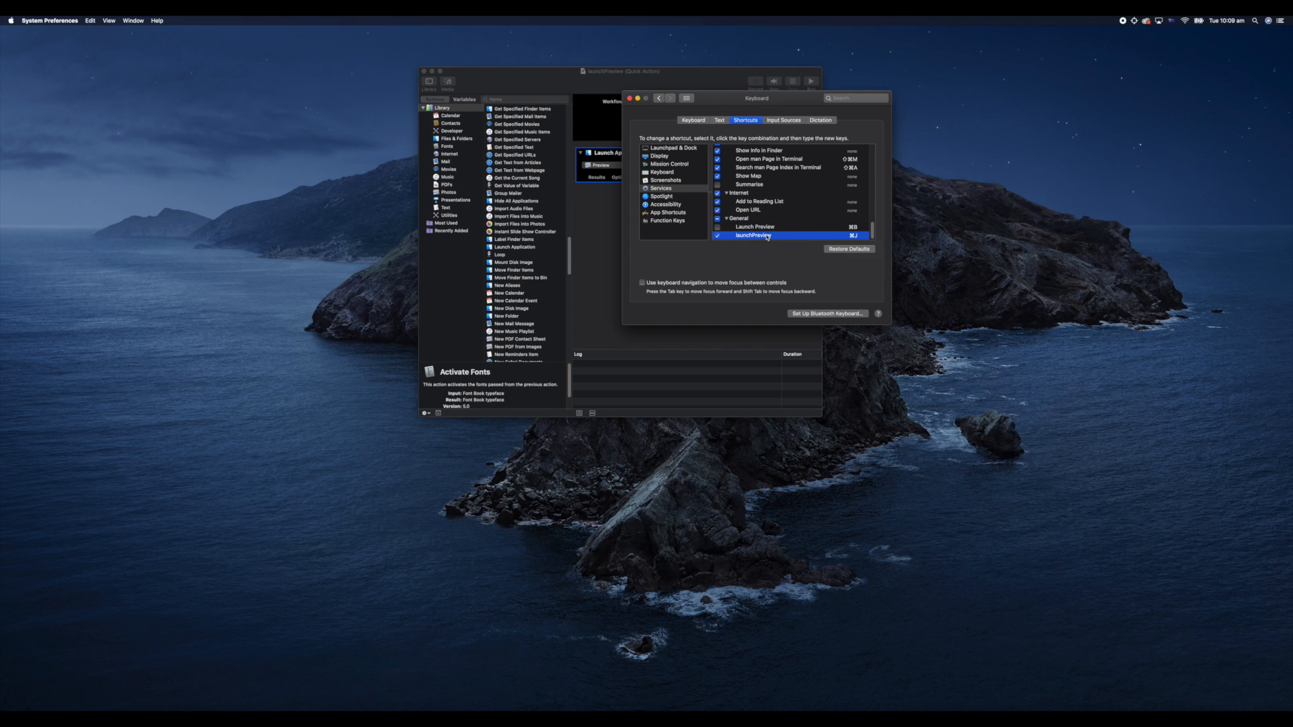
pyautogui.press('super+j')
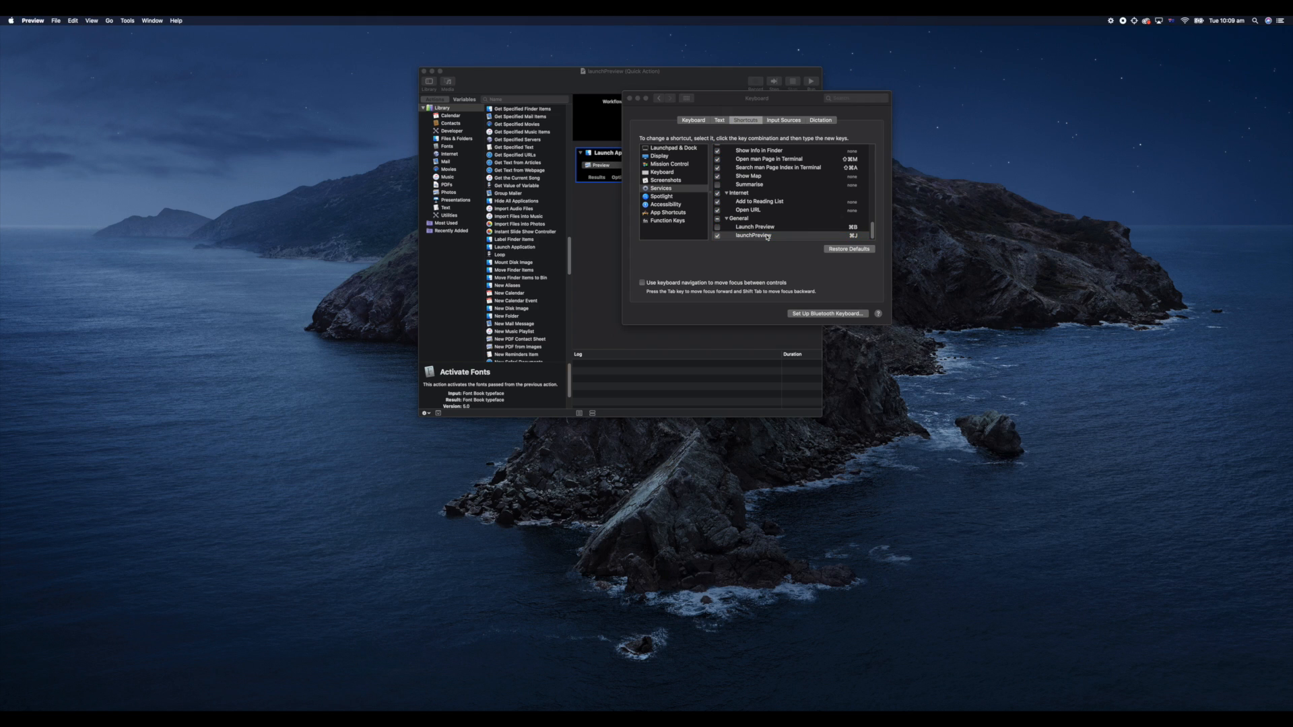